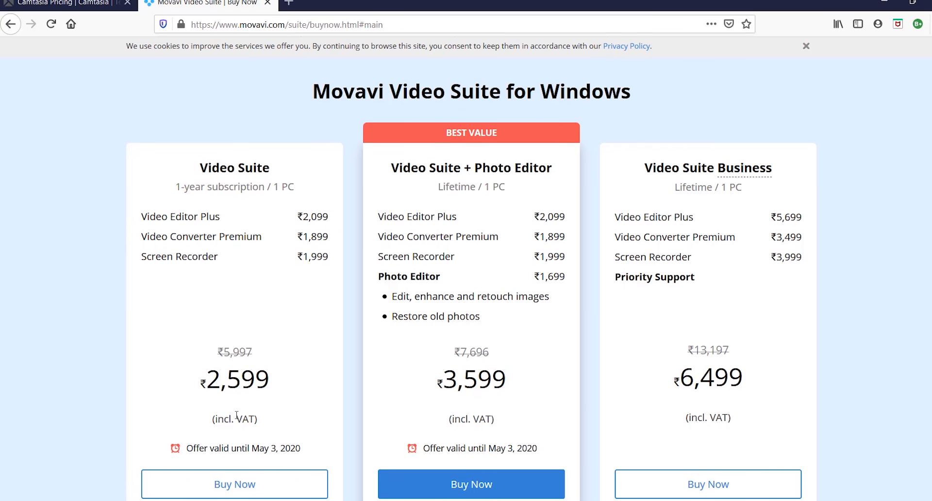
Step: Compare the Movavi Video Suite plans and prices with the Camtasia 2020 single license pricing
{"action": "scroll", "coordinate": [237, 415], "scroll_direction": "up", "scroll_amount": 2}
{"action": "mouse_move", "coordinate": [439, 82]}
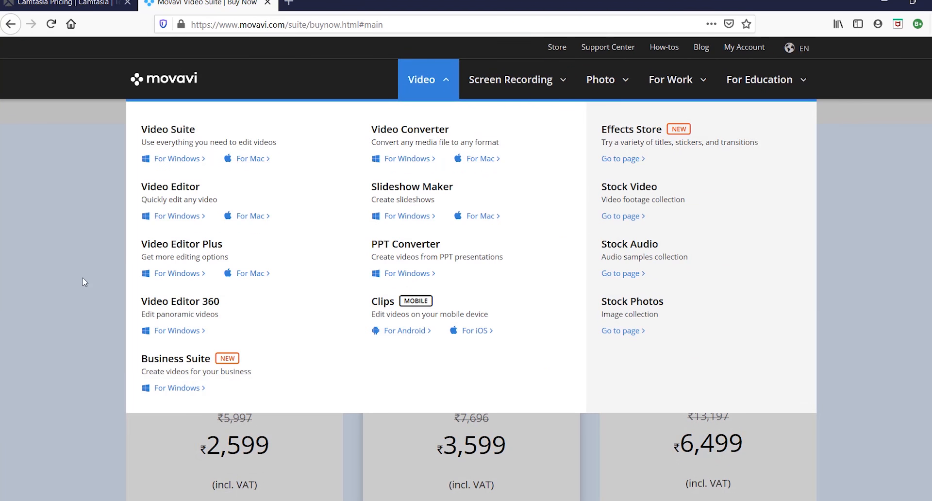
{"action": "scroll", "coordinate": [83, 281], "scroll_direction": "down", "scroll_amount": 3}
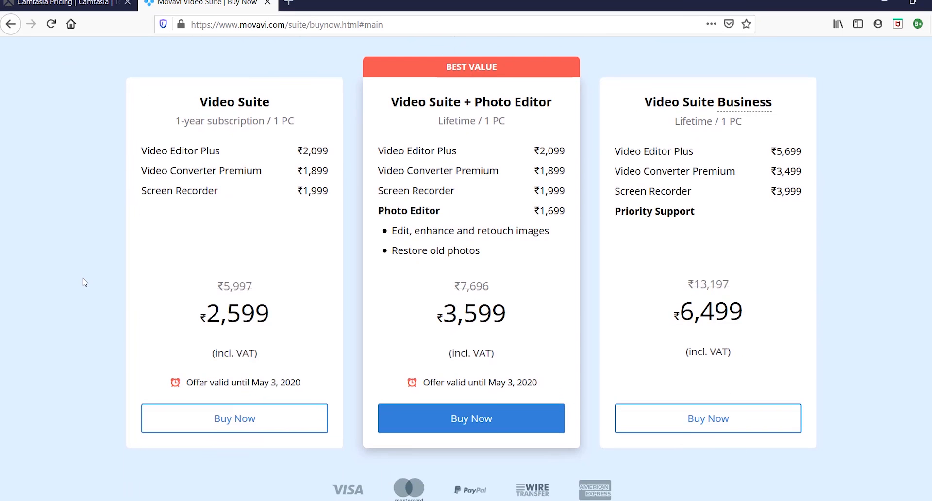
{"action": "scroll", "coordinate": [83, 280], "scroll_direction": "up", "scroll_amount": 3}
{"action": "left_click", "coordinate": [63, 4]}
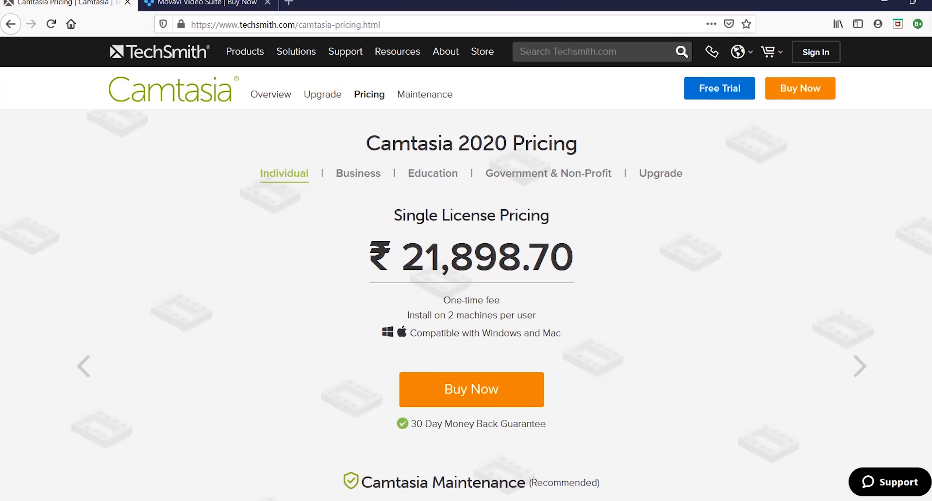
{"action": "left_click", "coordinate": [204, 4]}
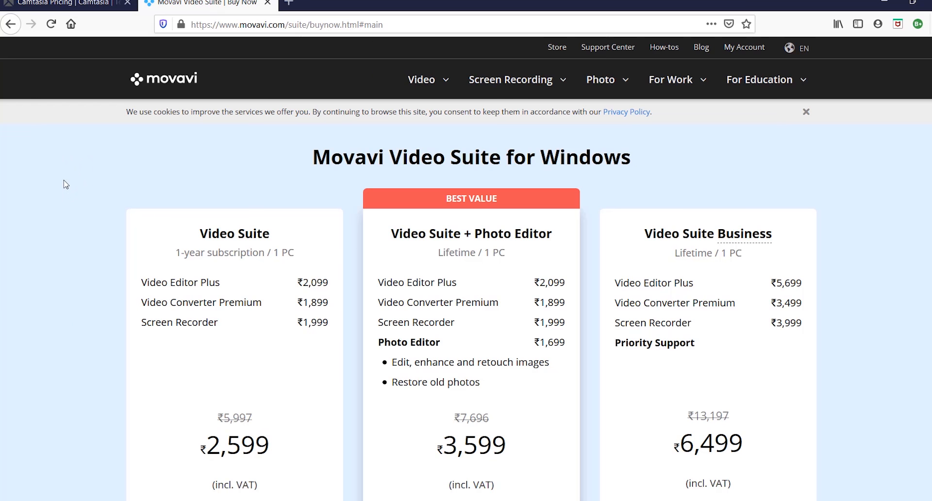
{"action": "left_click", "coordinate": [63, 4]}
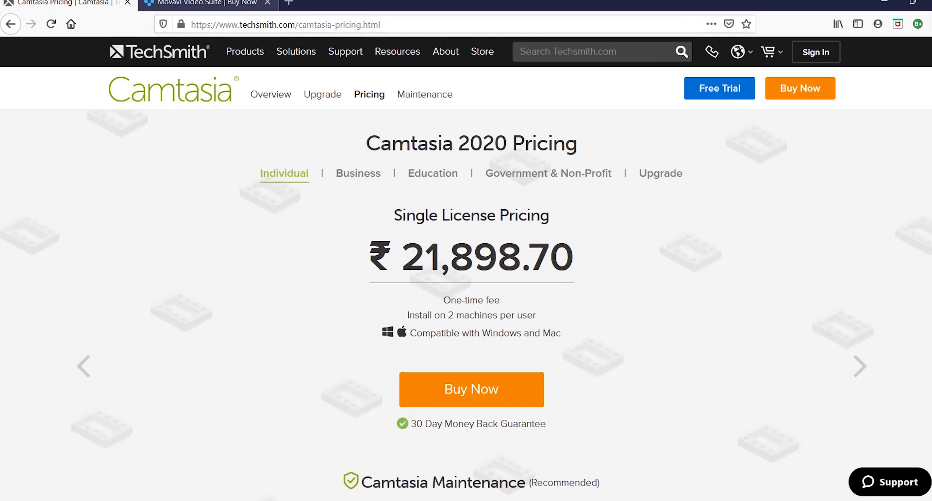
{"action": "left_click", "coordinate": [213, 3]}
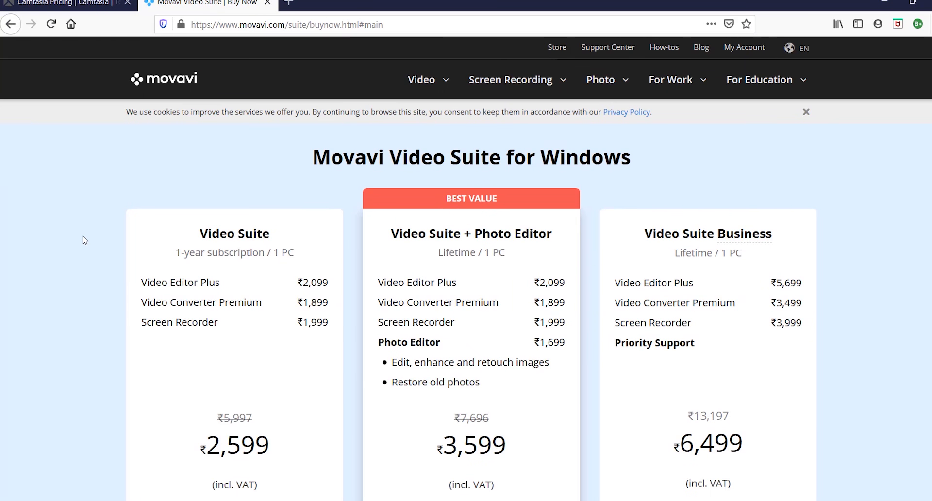
{"action": "left_click", "coordinate": [85, 5]}
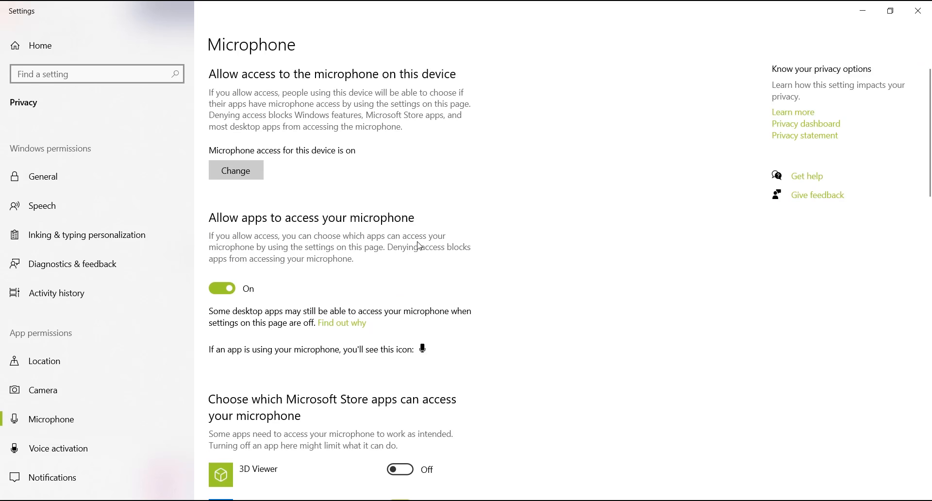
Step: Allow Xbox Game Bar to access the microphone in the privacy settings, and open the Game Bar over the Firefox window
{"action": "scroll", "coordinate": [419, 245], "scroll_direction": "down", "scroll_amount": 10}
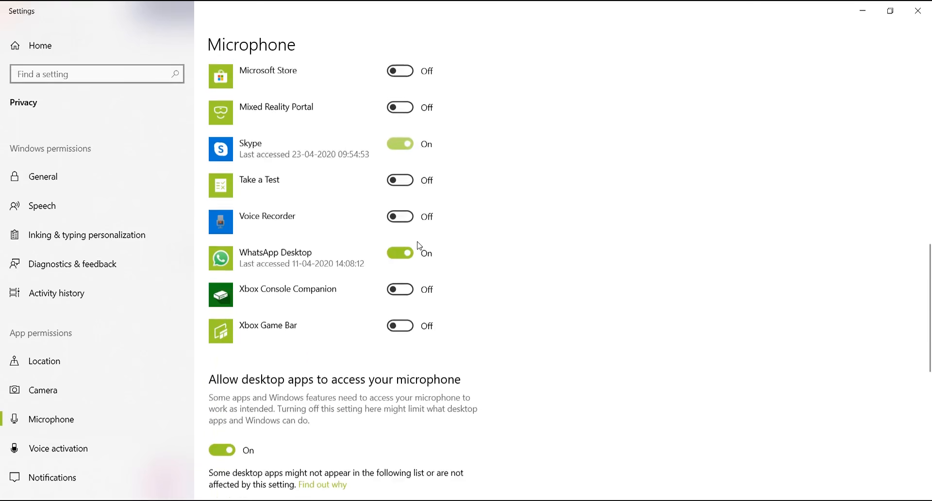
{"action": "scroll", "coordinate": [418, 245], "scroll_direction": "down", "scroll_amount": 4}
{"action": "scroll", "coordinate": [417, 245], "scroll_direction": "up", "scroll_amount": 6}
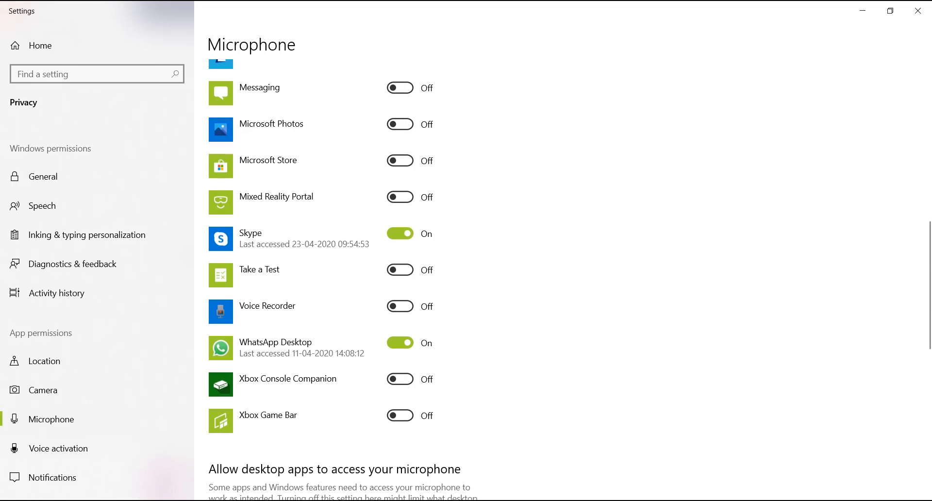
{"action": "left_click", "coordinate": [409, 417]}
{"action": "left_click", "coordinate": [925, 13]}
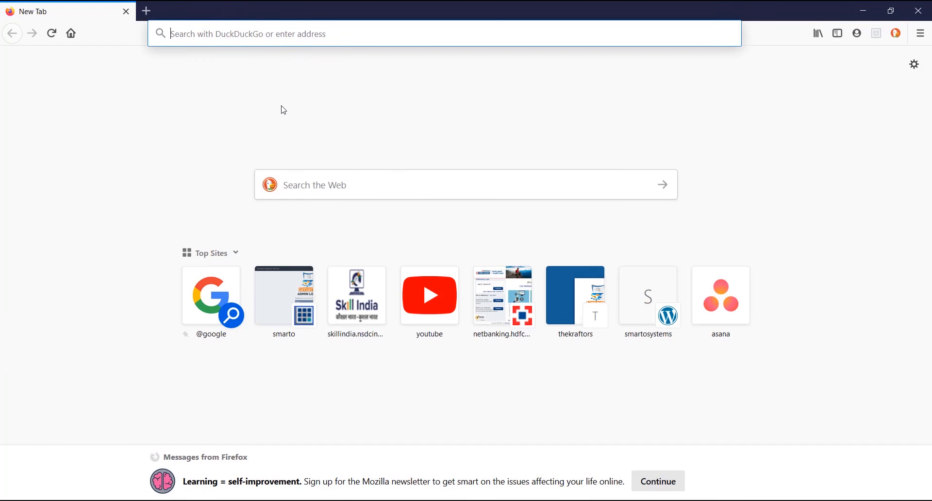
{"action": "key", "text": "super+g"}
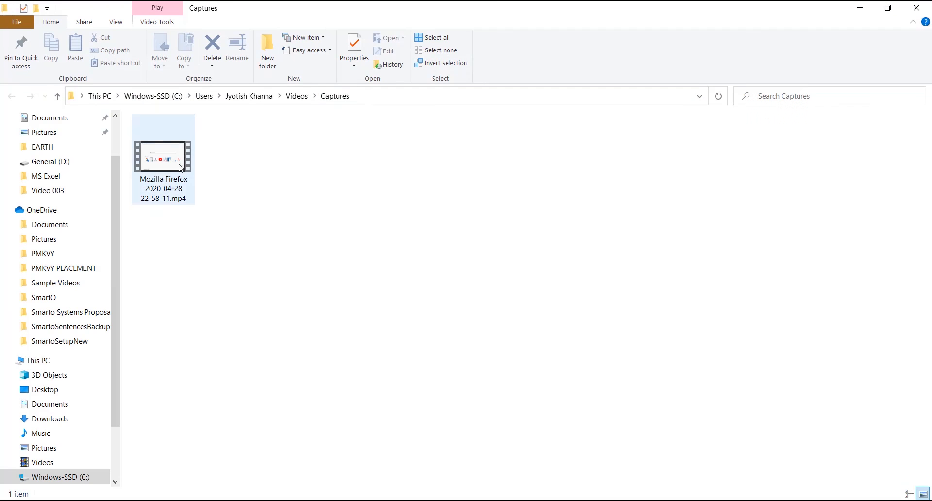
Step: Play the captured Mozilla Firefox video from the Captures folder, skip through several points of it and close the player
{"action": "left_click", "coordinate": [153, 183]}
{"action": "double_click", "coordinate": [153, 183]}
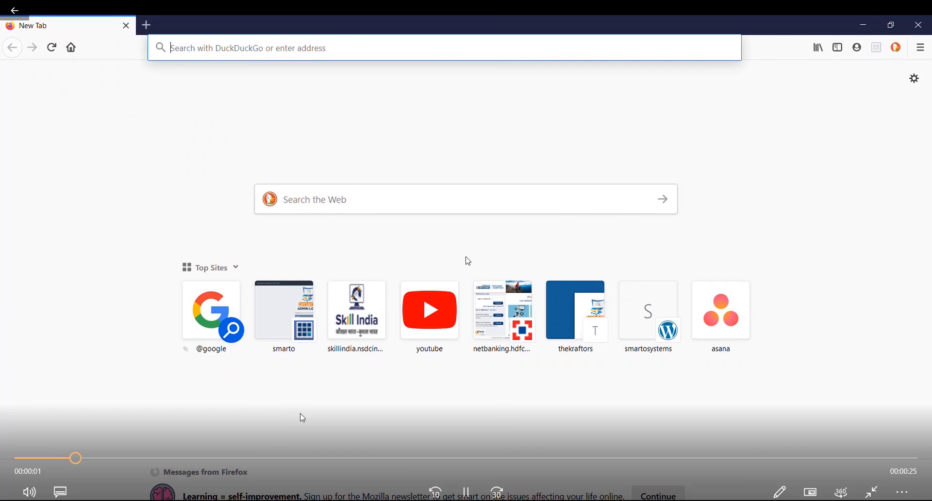
{"action": "left_click", "coordinate": [332, 459]}
{"action": "left_click", "coordinate": [587, 458]}
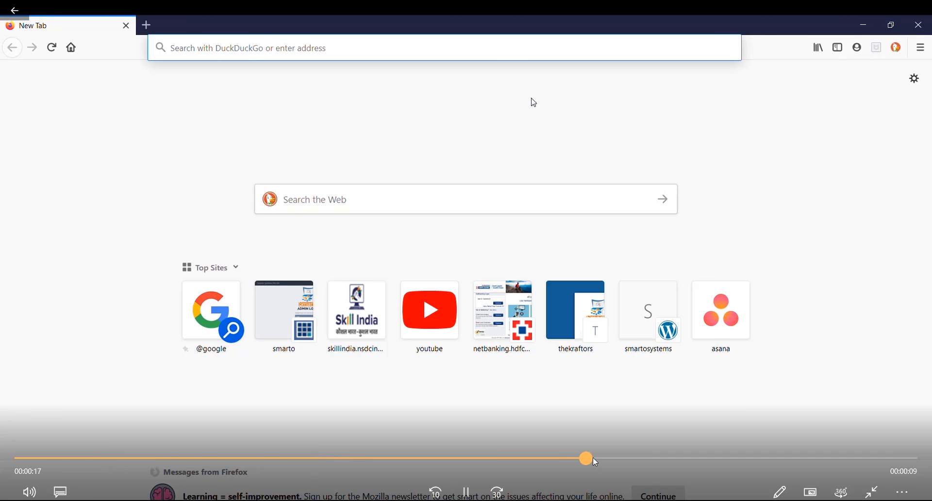
{"action": "left_click", "coordinate": [677, 458]}
{"action": "double_click", "coordinate": [571, 174]}
{"action": "left_click", "coordinate": [919, 9]}
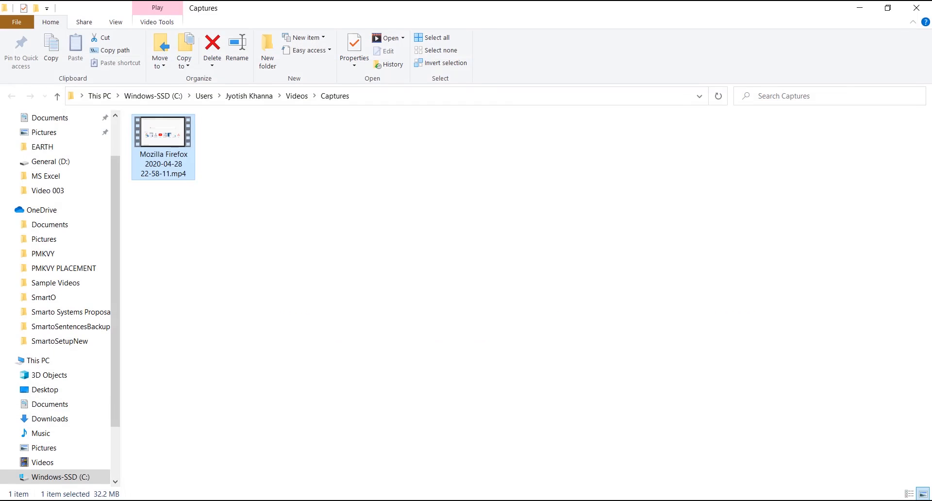
{"action": "right_click", "coordinate": [409, 216]}
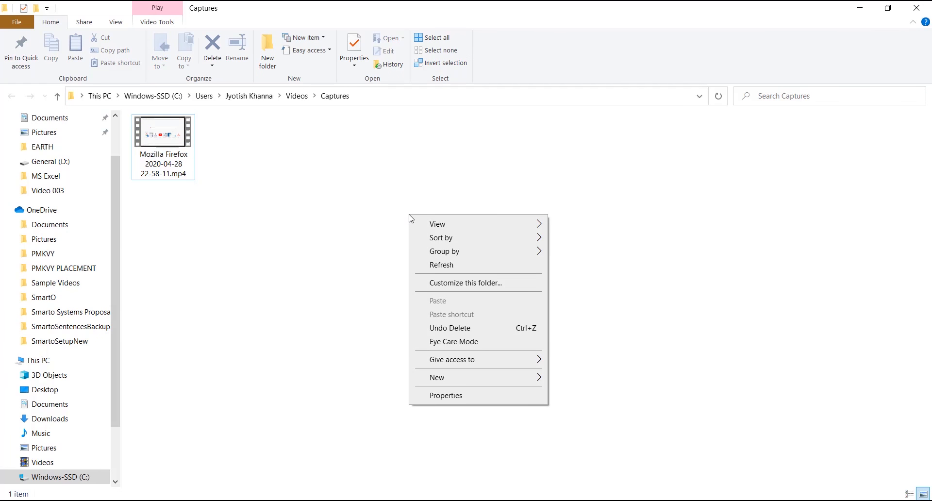
{"action": "key", "text": "Escape"}
Step: Launch PowerPoint and create a blank presentation
{"action": "key", "text": "super"}
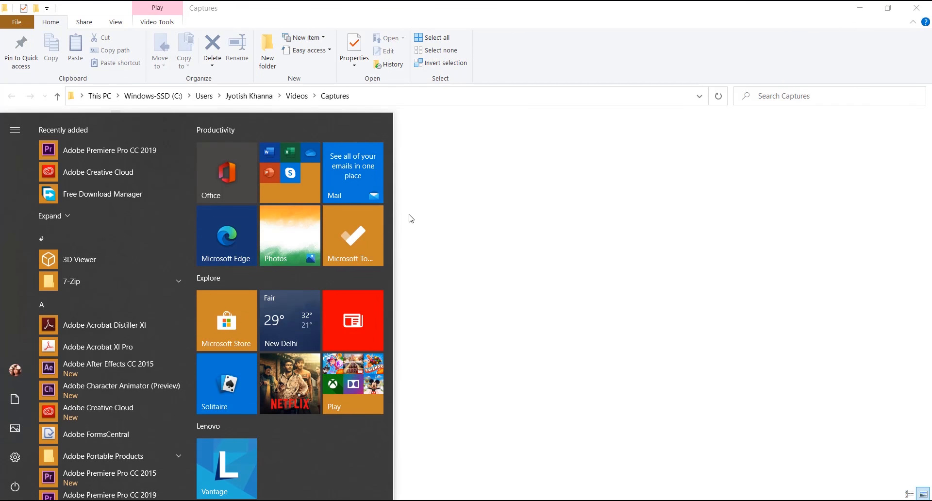
{"action": "type", "text": "power"}
{"action": "key", "text": "Return"}
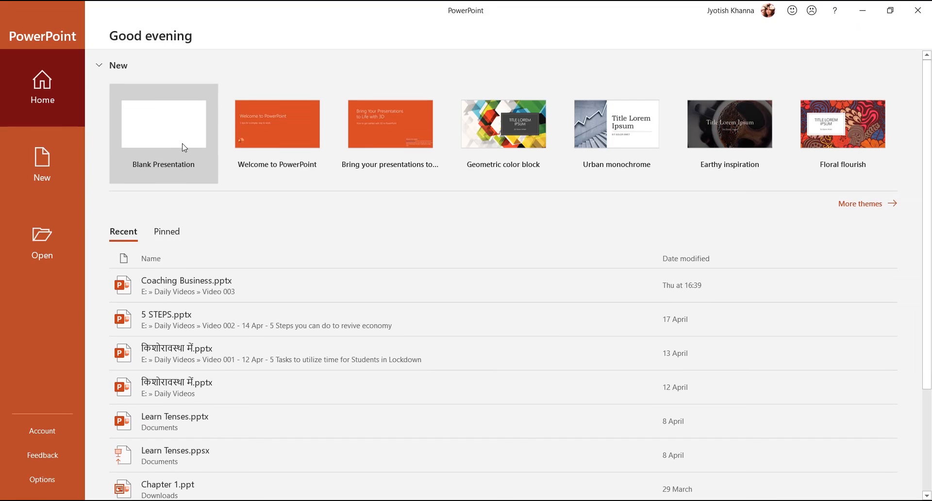
{"action": "left_click", "coordinate": [184, 147]}
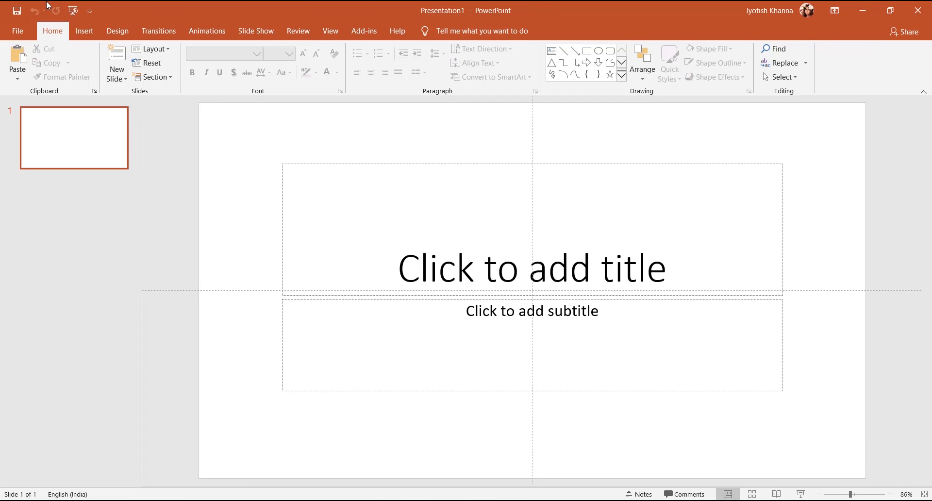
Step: Start a PowerPoint screen recording with an area covering nearly the whole screen
{"action": "left_click", "coordinate": [84, 31]}
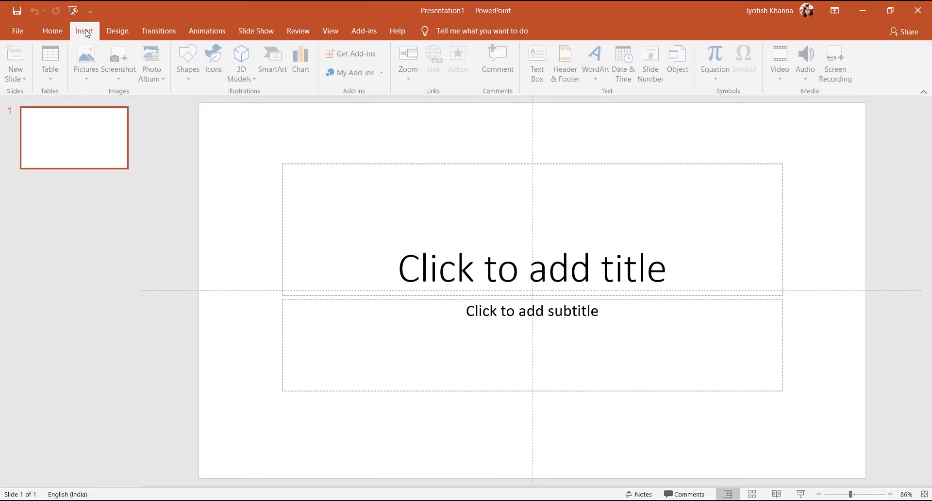
{"action": "left_click", "coordinate": [843, 62]}
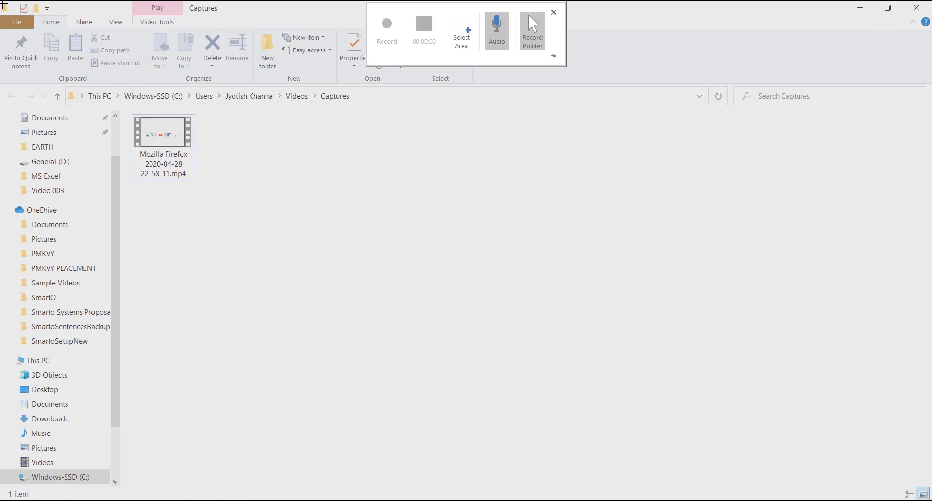
{"action": "left_click_drag", "start_coordinate": [3, 4], "coordinate": [930, 493]}
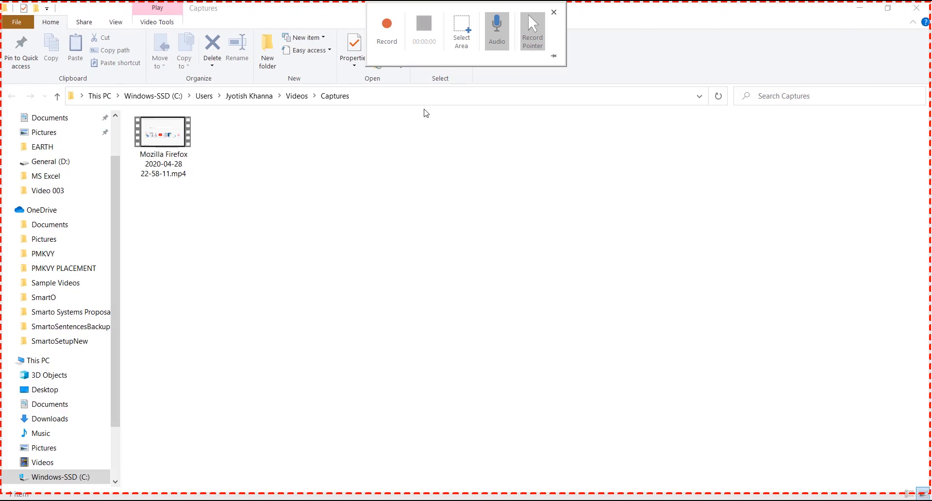
{"action": "left_click", "coordinate": [378, 30]}
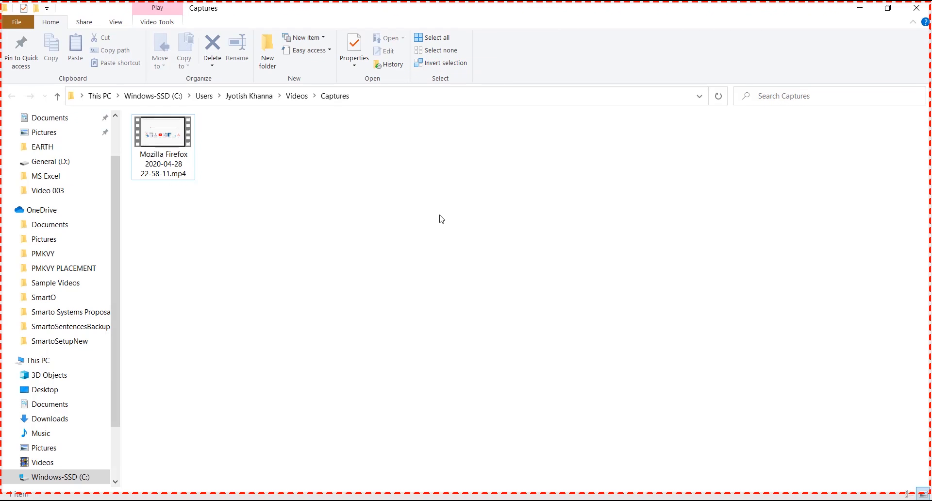
Step: Stop the screen recording to insert it on the slide, and open the media saving dialog for the video
{"action": "mouse_move", "coordinate": [533, 1]}
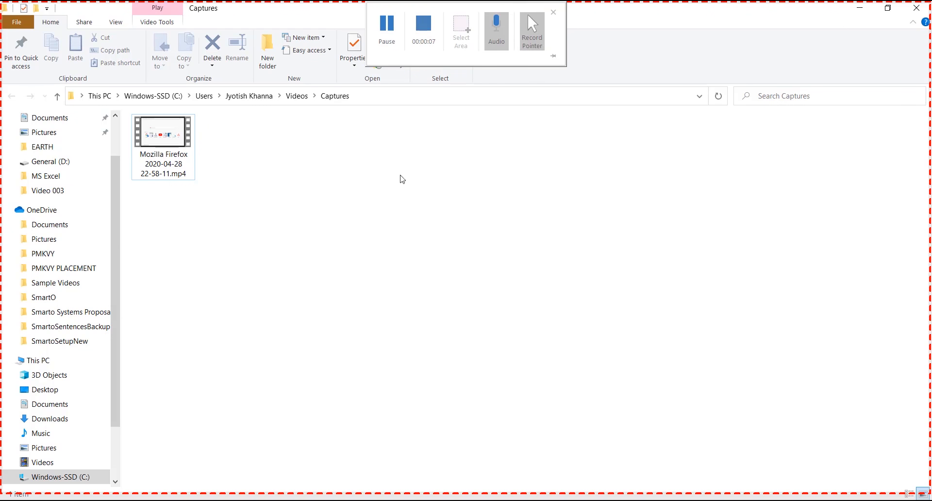
{"action": "mouse_move", "coordinate": [476, 2]}
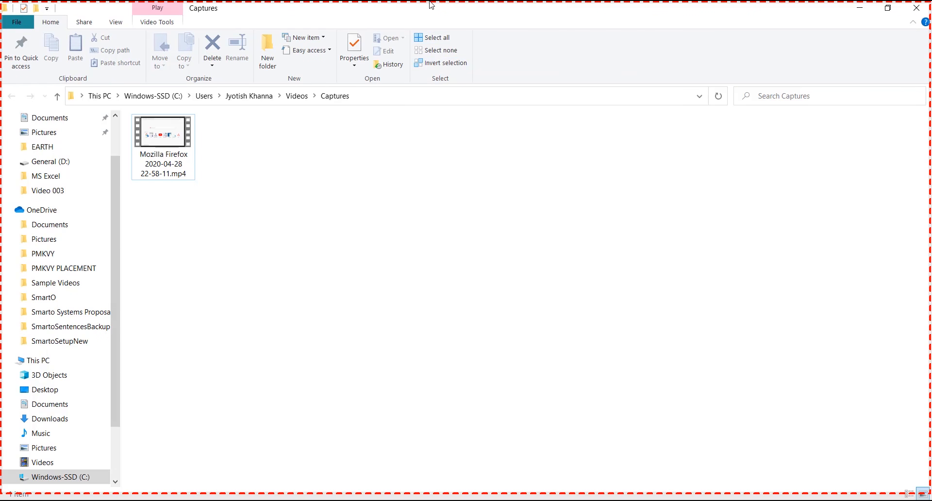
{"action": "mouse_move", "coordinate": [431, 5]}
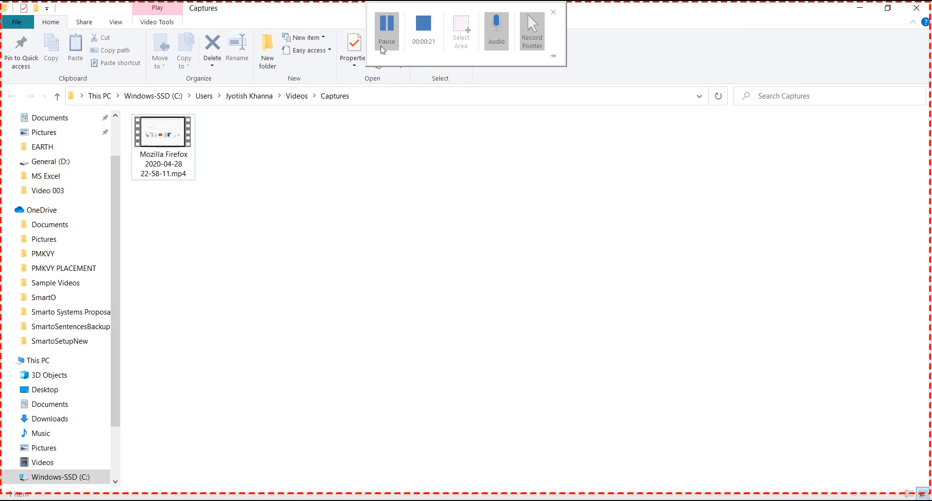
{"action": "left_click", "coordinate": [424, 30]}
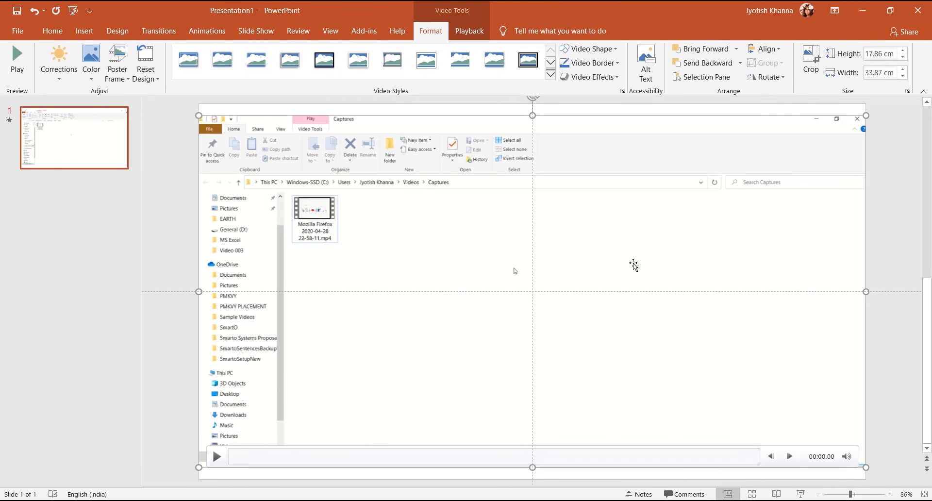
{"action": "right_click", "coordinate": [479, 257]}
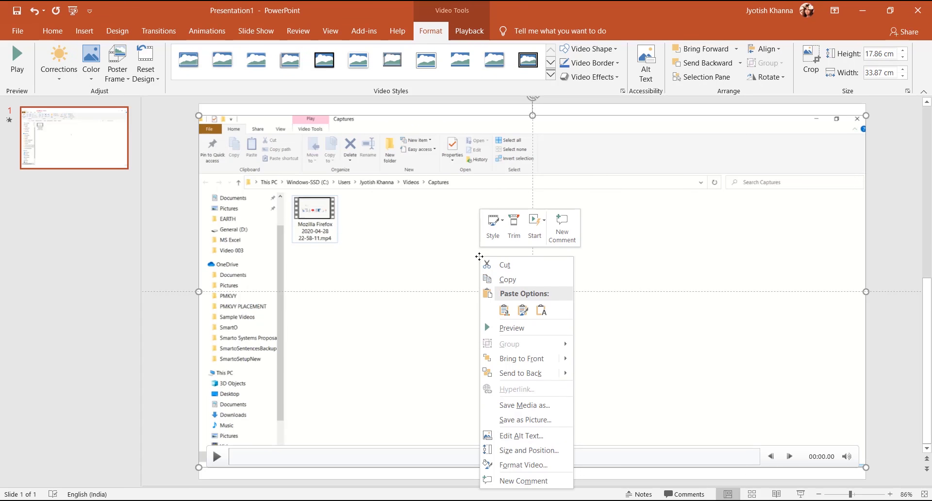
{"action": "left_click", "coordinate": [538, 405]}
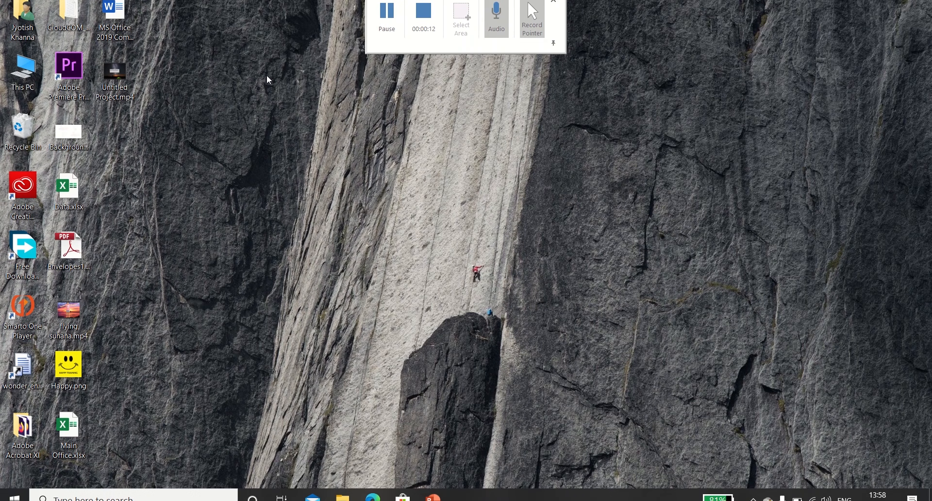
Step: Launch Camtasia 2019 and open a new recording
{"action": "key", "text": "super"}
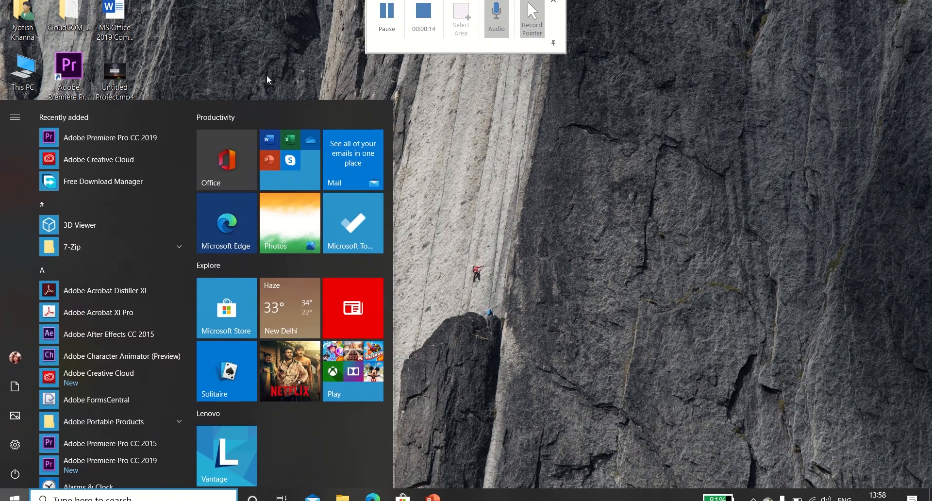
{"action": "type", "text": "camt"}
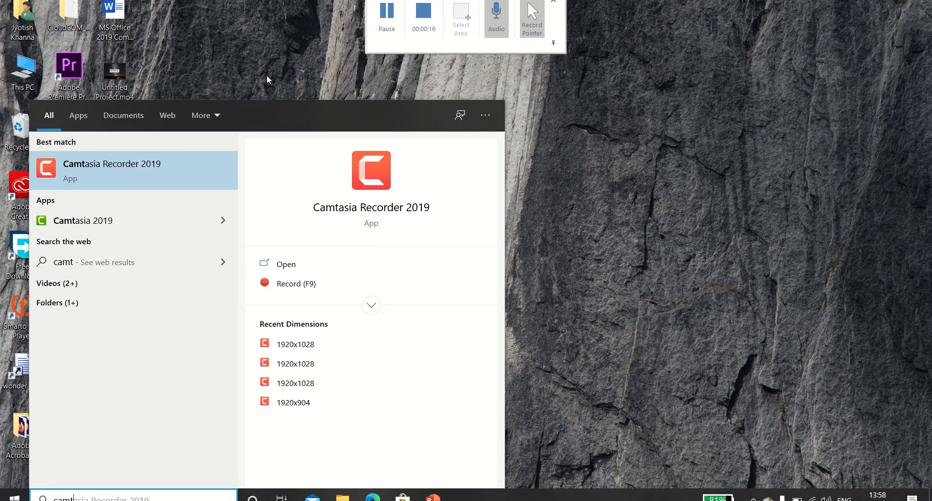
{"action": "left_click", "coordinate": [85, 218]}
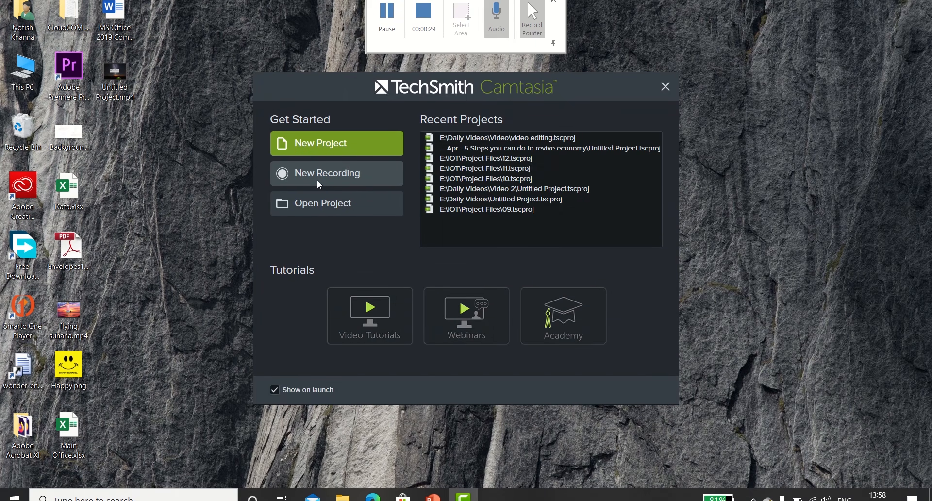
{"action": "left_click", "coordinate": [318, 181]}
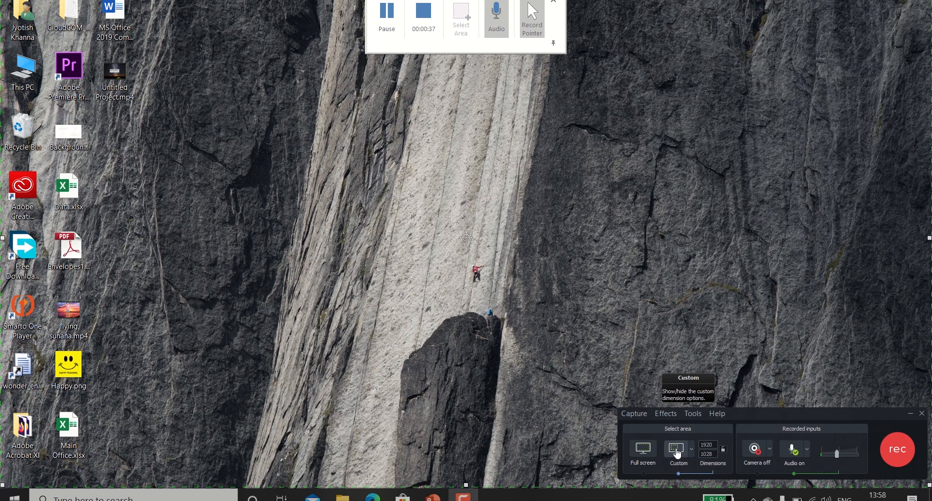
Step: Try the full-screen recording area, switch back to a custom area and stretch its lower edge to 1920 x 1029
{"action": "left_click", "coordinate": [642, 451]}
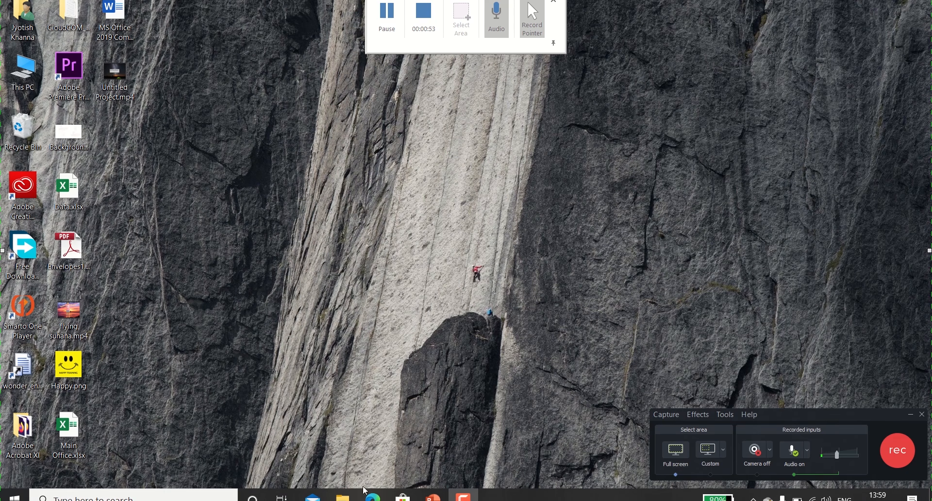
{"action": "left_click", "coordinate": [711, 449]}
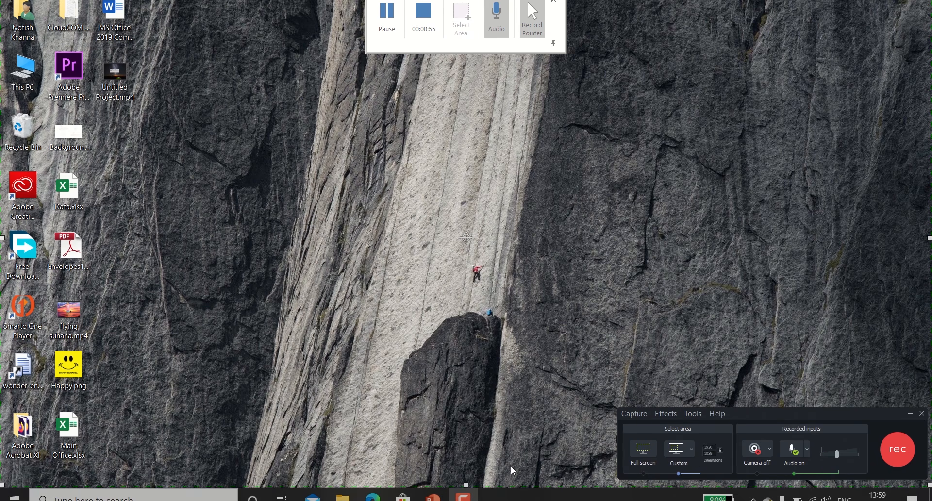
{"action": "left_click_drag", "start_coordinate": [466, 485], "coordinate": [485, 489]}
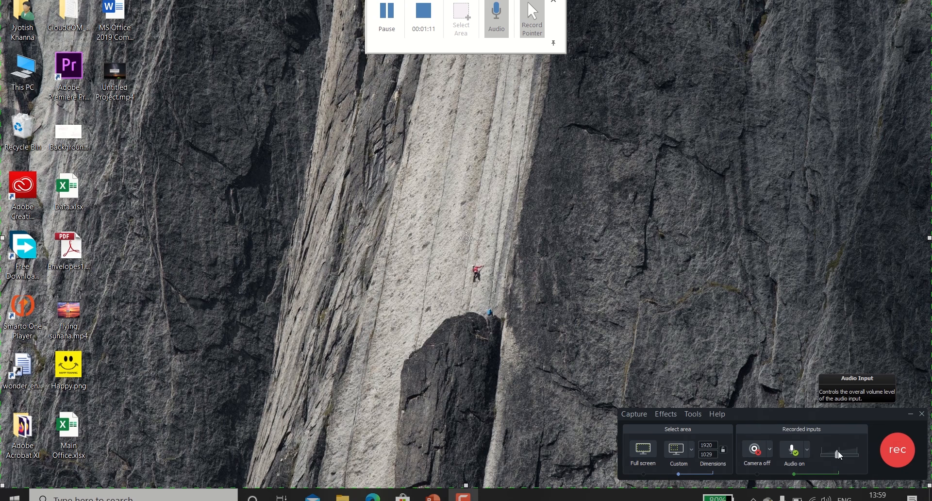
Step: Raise the audio input volume to its maximum with the headset microphone kept as source, and start the screen recording
{"action": "left_click_drag", "start_coordinate": [838, 455], "coordinate": [863, 461]}
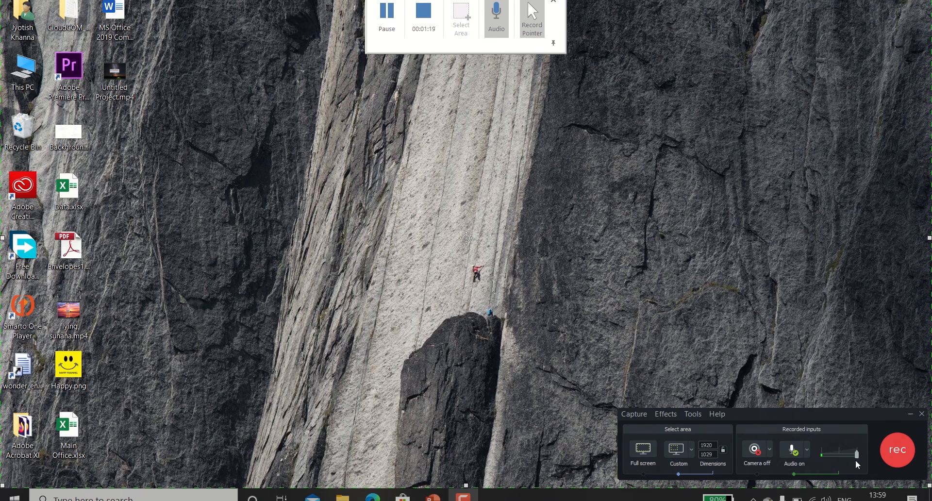
{"action": "left_click", "coordinate": [808, 454]}
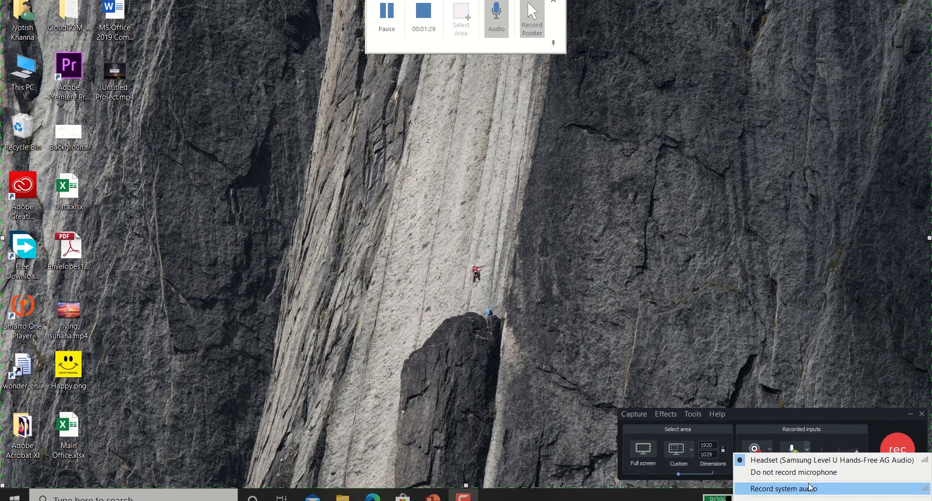
{"action": "left_click", "coordinate": [801, 420]}
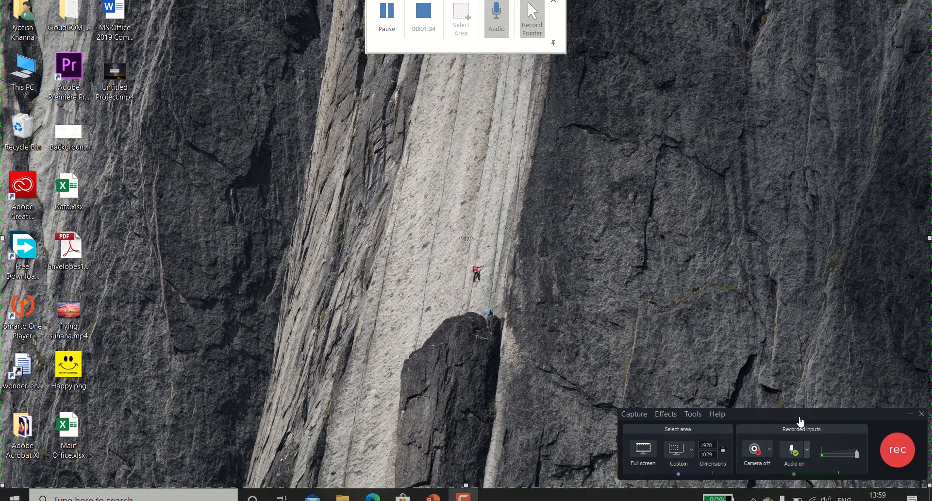
{"action": "left_click", "coordinate": [901, 451]}
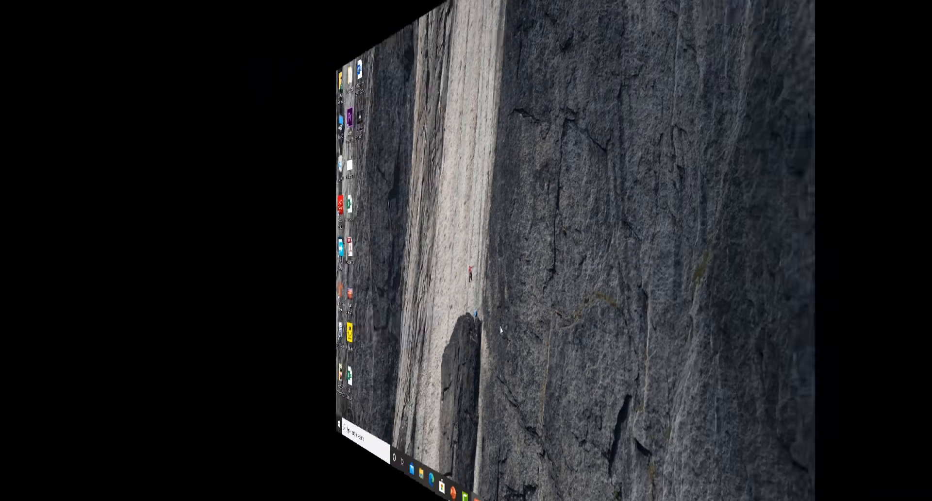
Step: Search for and launch PowerPoint, and create a blank presentation
{"action": "key", "text": "super"}
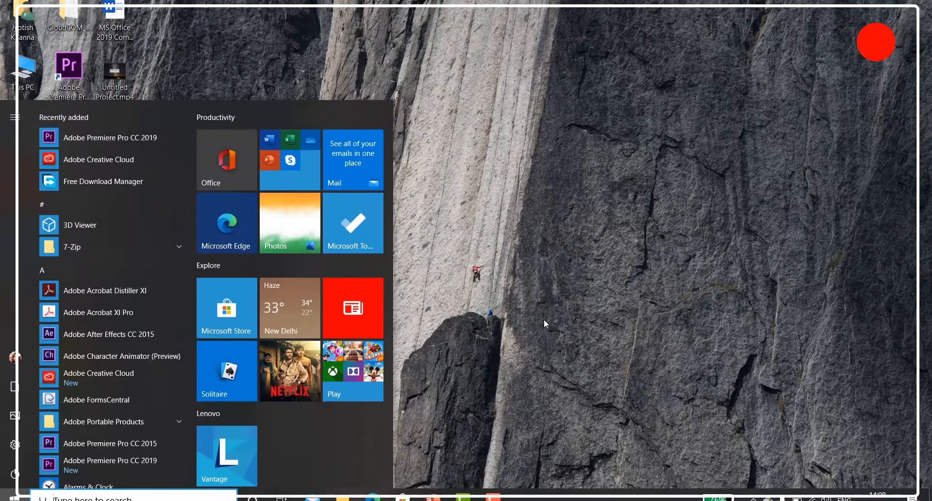
{"action": "type", "text": "power"}
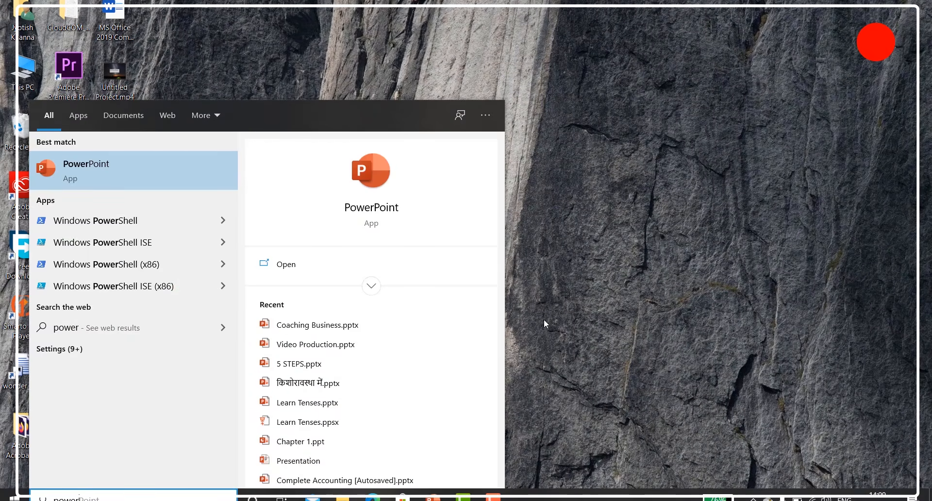
{"action": "left_click", "coordinate": [74, 171]}
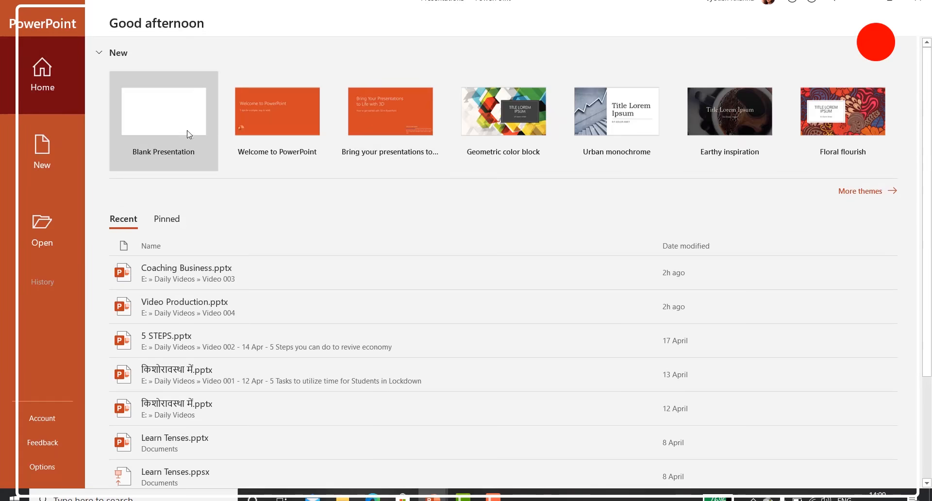
{"action": "left_click", "coordinate": [154, 134]}
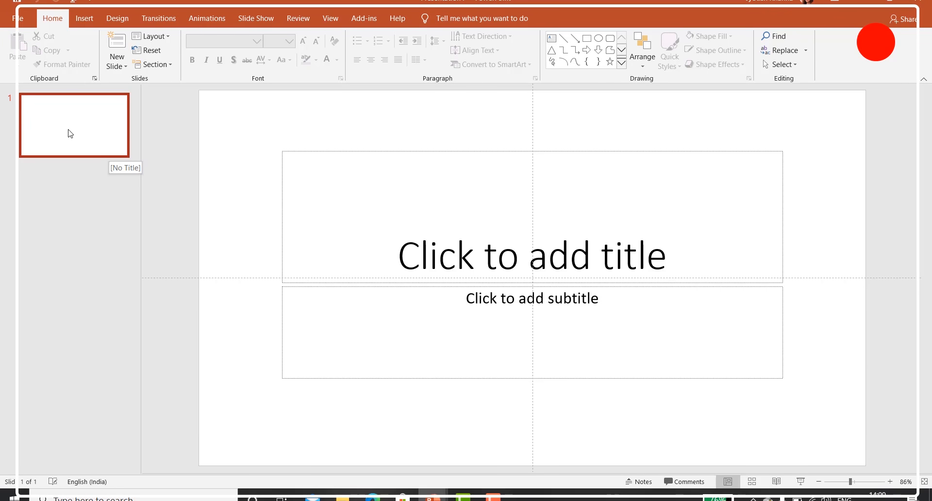
Step: Fill the title slide with "Digital Learning Solutions" and the subtitle "For your insitute", and add a second slide after it
{"action": "left_click", "coordinate": [491, 258]}
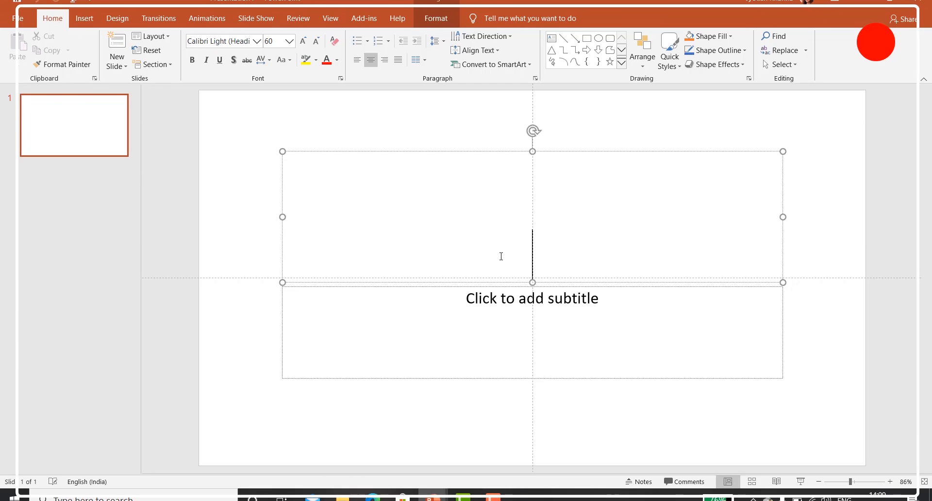
{"action": "type", "text": "Digital Learning Solutions"}
{"action": "left_click", "coordinate": [517, 300]}
{"action": "type", "text": "For your insitute"}
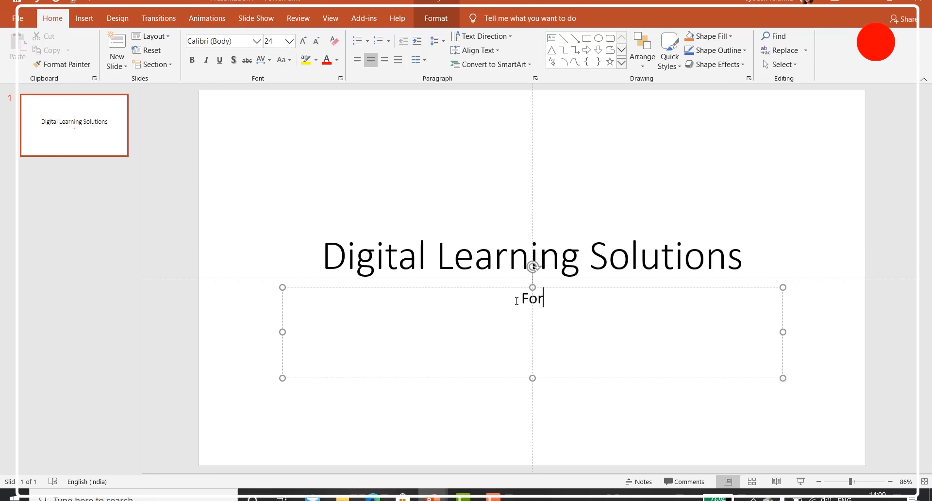
{"action": "left_click", "coordinate": [117, 49]}
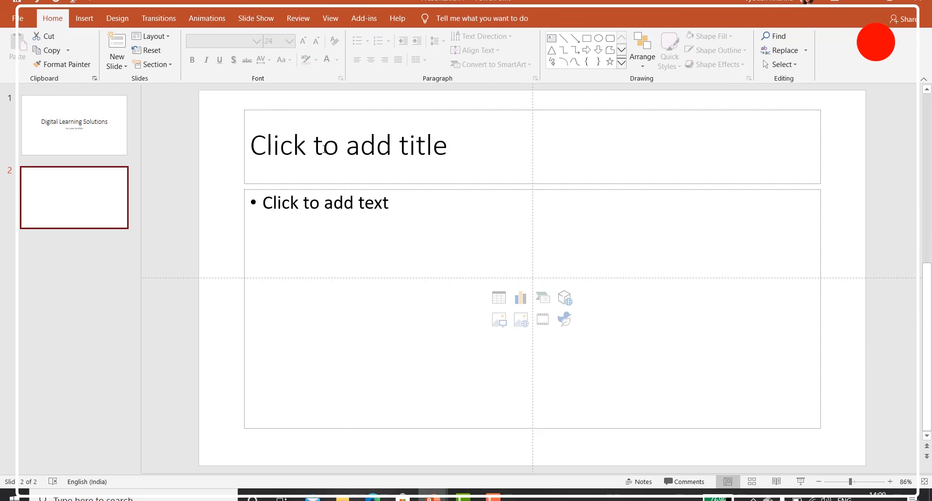
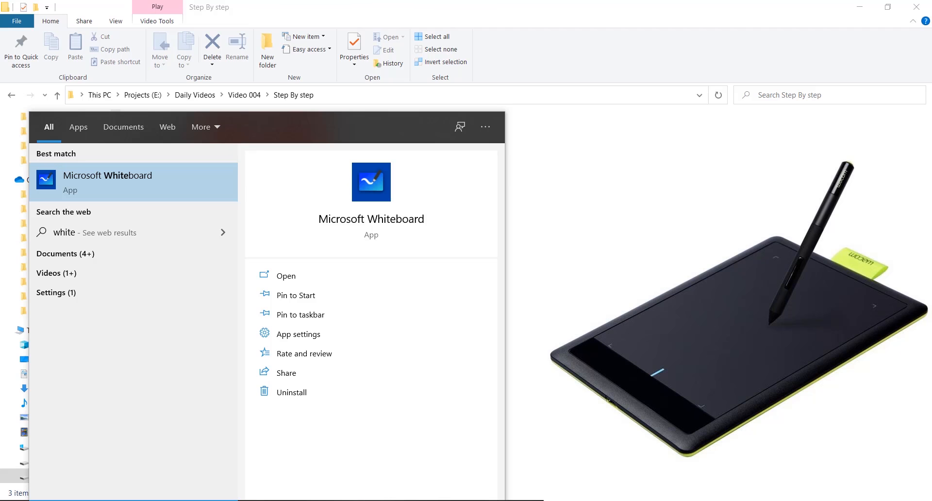
Step: Launch Microsoft Whiteboard, bring up the recorder controls and look over the rainbow pen's colour and thickness options
{"action": "key", "text": "Return"}
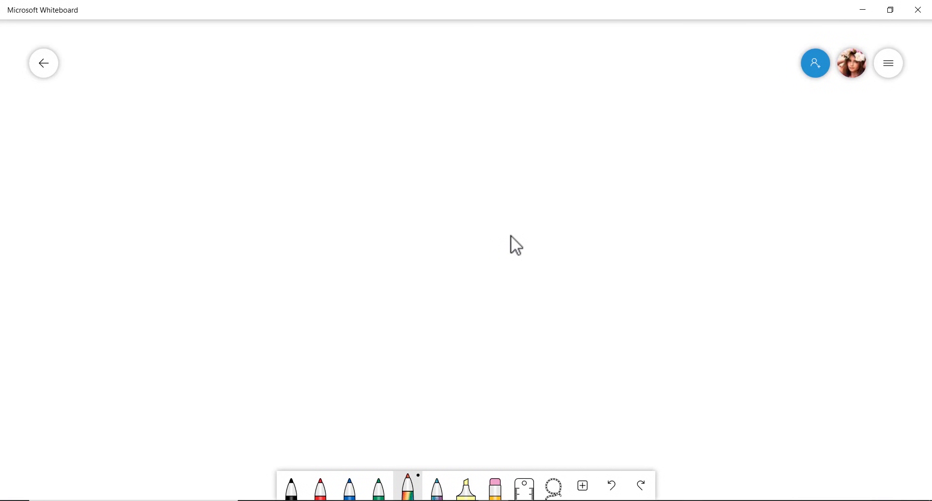
{"action": "left_click", "coordinate": [464, 500]}
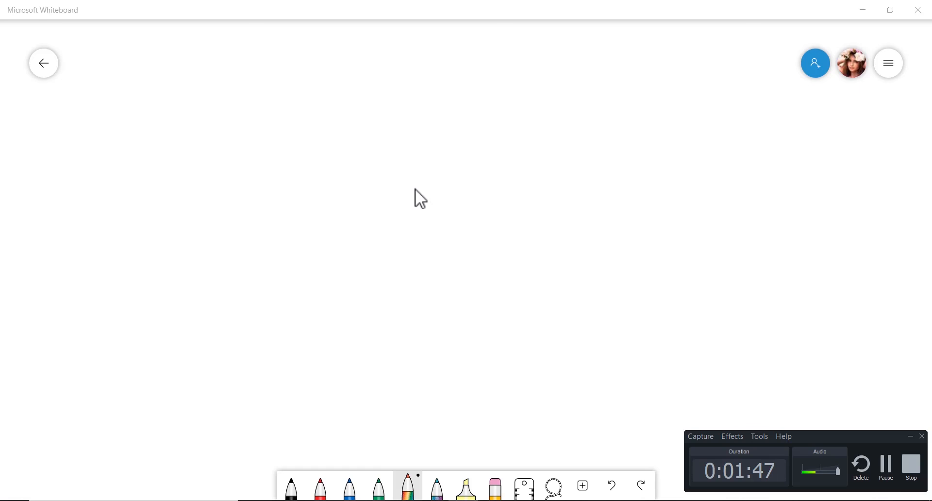
{"action": "left_click", "coordinate": [408, 486]}
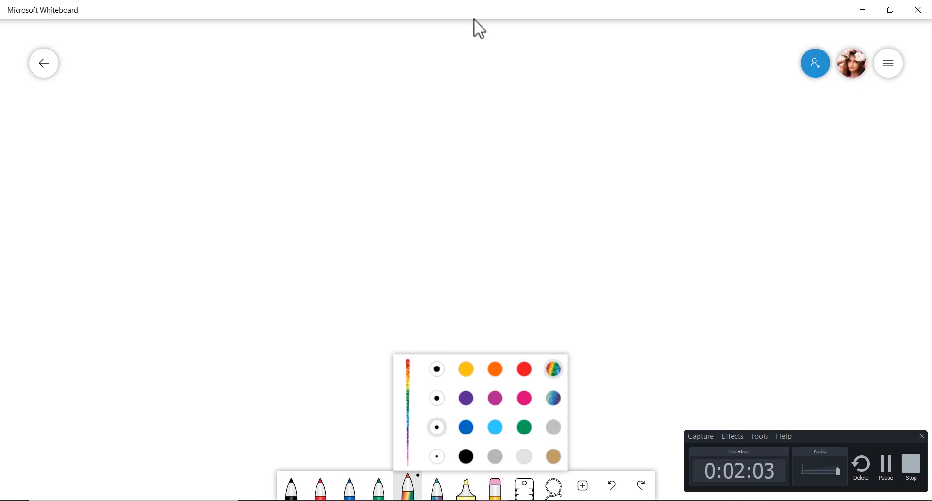
{"action": "key", "text": "Escape"}
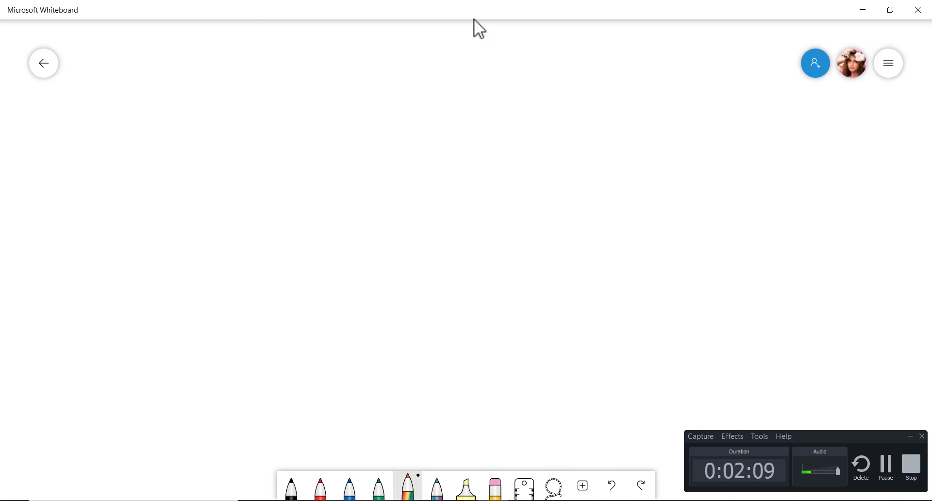
Step: Handwrite freehand strokes across the upper part of the whiteboard with the rainbow pen
{"action": "left_click_drag", "start_coordinate": [151, 131], "coordinate": [337, 151]}
{"action": "left_click_drag", "start_coordinate": [380, 150], "coordinate": [401, 152]}
{"action": "mouse_move", "coordinate": [380, 132]}
{"action": "left_mouse_down"}
{"action": "mouse_move", "coordinate": [412, 128]}
{"action": "mouse_move", "coordinate": [427, 144]}
{"action": "left_mouse_up"}
{"action": "left_click_drag", "start_coordinate": [511, 113], "coordinate": [478, 148]}
{"action": "left_click_drag", "start_coordinate": [522, 146], "coordinate": [646, 127]}
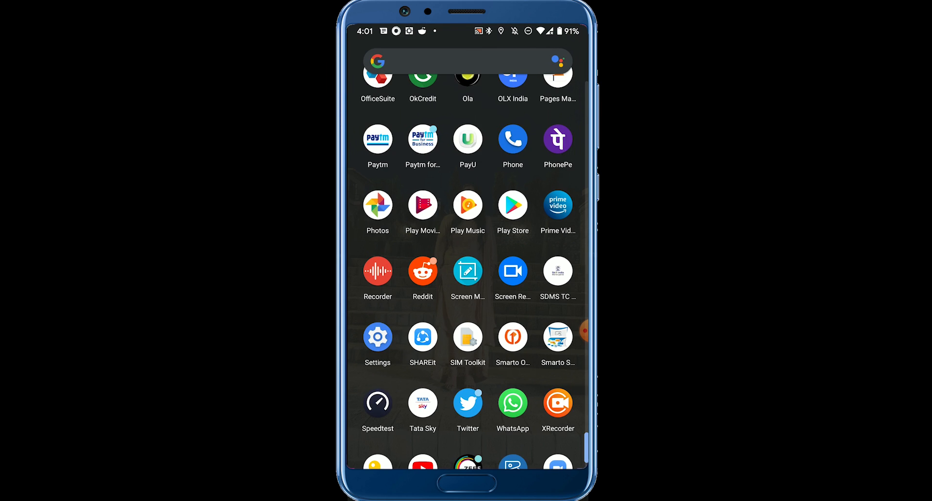
Step: Search the phone's Play Store for "screen recorder" and open the XRecorder listing
{"action": "left_click", "coordinate": [513, 205]}
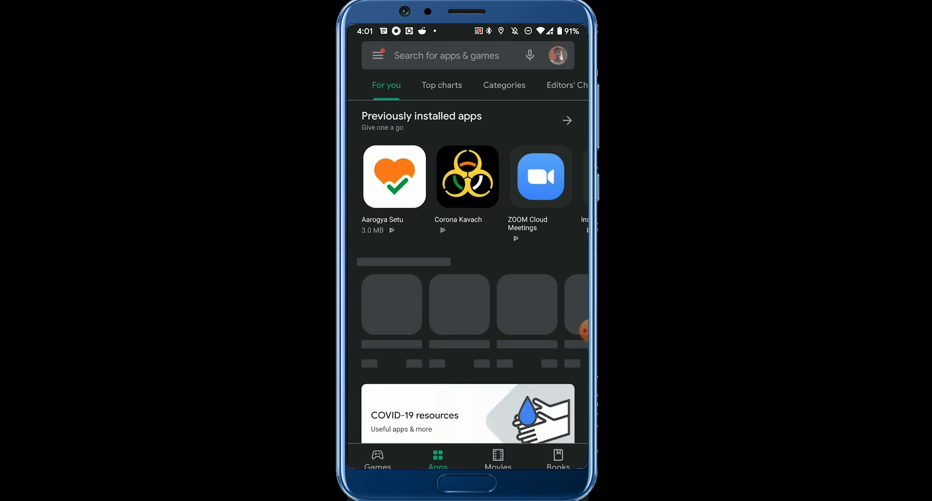
{"action": "left_click", "coordinate": [437, 54]}
{"action": "left_click", "coordinate": [418, 154]}
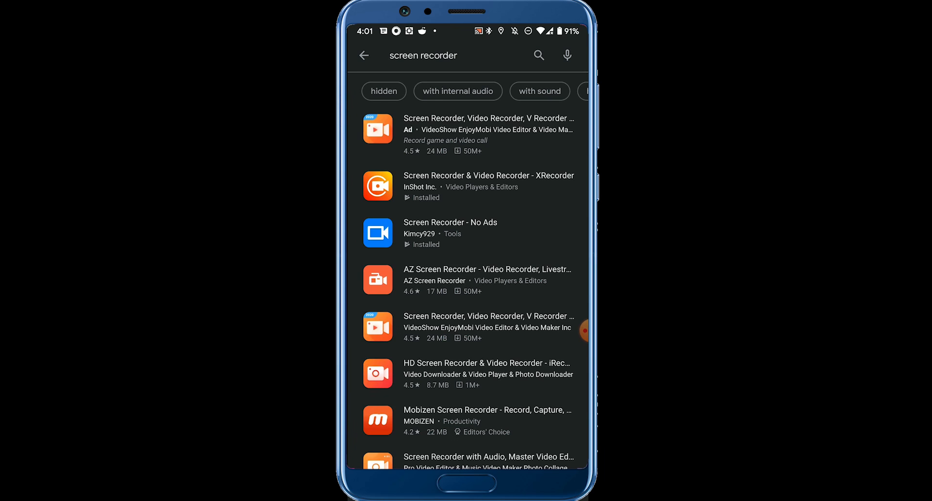
{"action": "scroll", "coordinate": [467, 254], "scroll_direction": "down", "scroll_amount": 5}
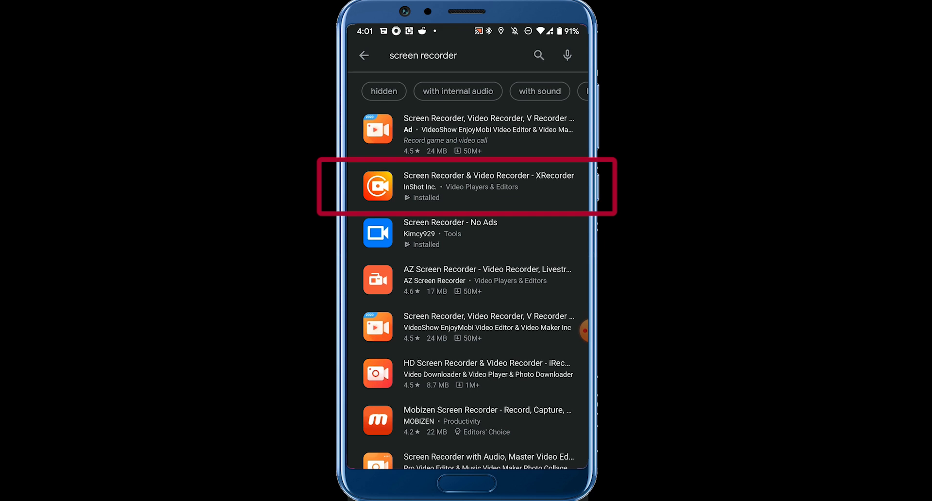
{"action": "left_click", "coordinate": [486, 186]}
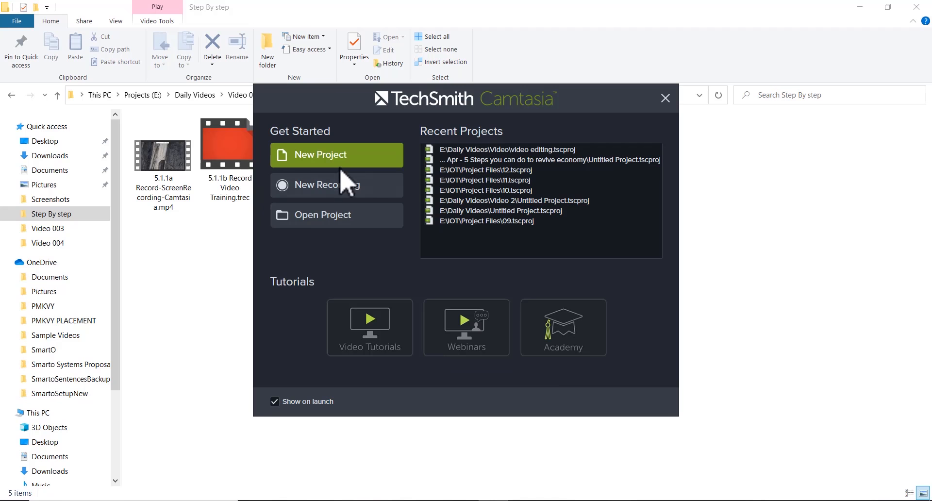
Step: Create a new Camtasia project and import Coaching Business.mp4 from the Video 003 folder into the media bin
{"action": "left_click", "coordinate": [309, 157]}
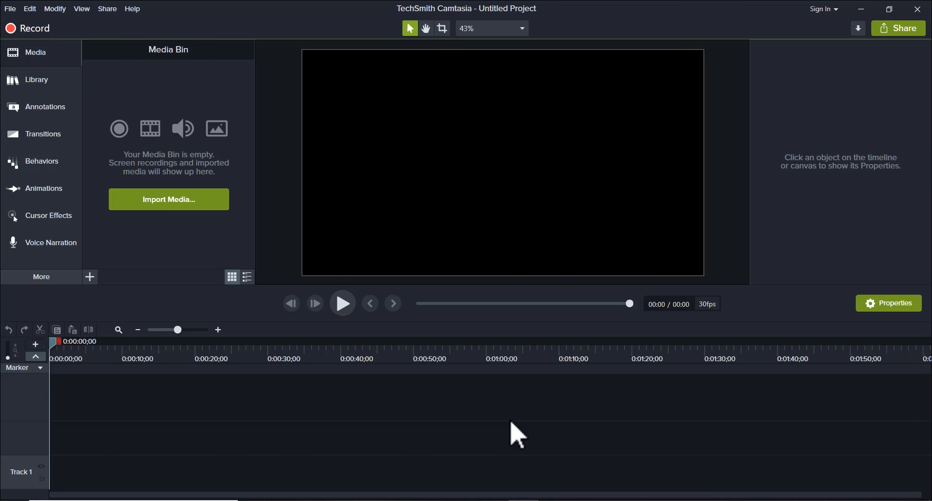
{"action": "left_click", "coordinate": [165, 201]}
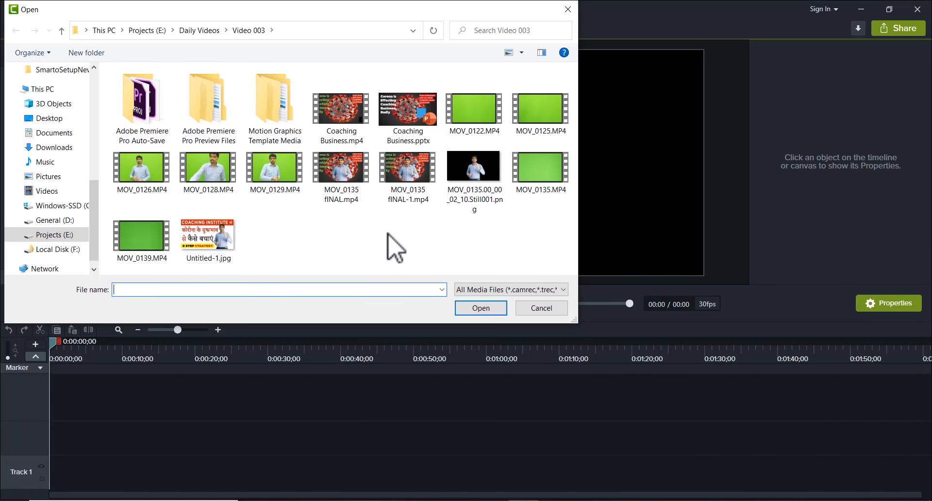
{"action": "double_click", "coordinate": [345, 116]}
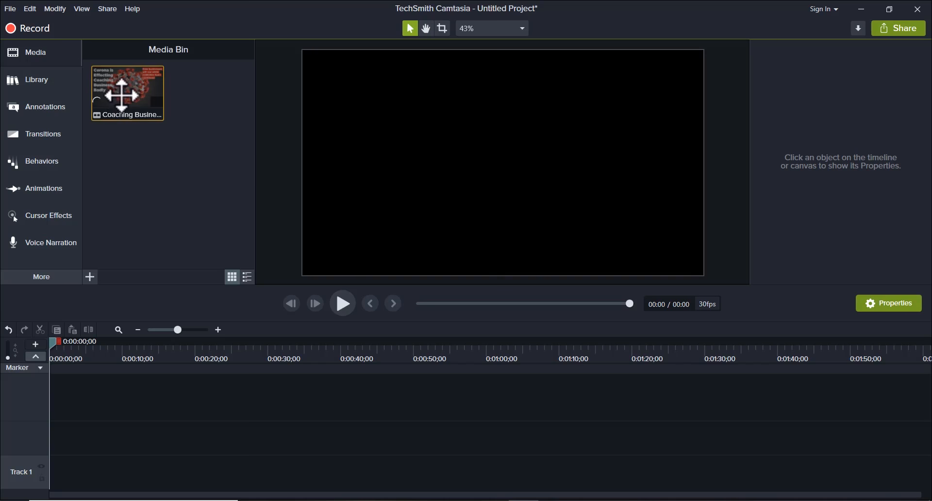
Step: Place the Coaching Business clip on Track 1, starting at 0:00:00;00
{"action": "left_click_drag", "start_coordinate": [121, 93], "coordinate": [130, 473]}
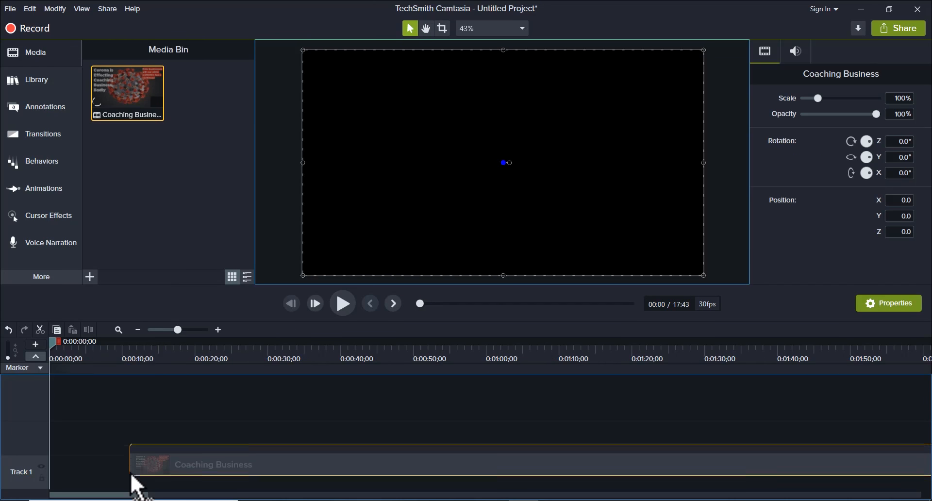
{"action": "left_click_drag", "start_coordinate": [62, 478], "coordinate": [47, 479]}
{"action": "left_click", "coordinate": [85, 357]}
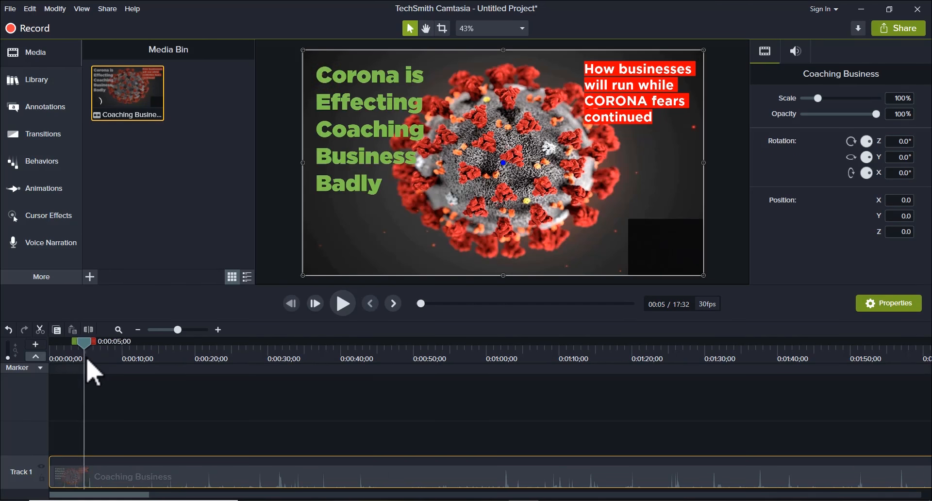
Step: Import MOV_0135.MP4 and place it on Track 2 above the Coaching Business clip, starting at 0:00:00;00
{"action": "right_click", "coordinate": [163, 183]}
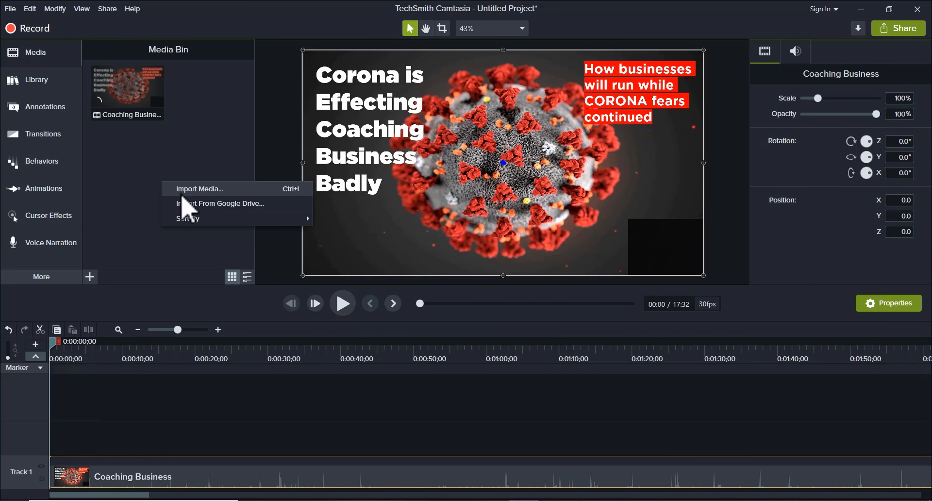
{"action": "left_click", "coordinate": [182, 191]}
{"action": "left_click", "coordinate": [533, 155]}
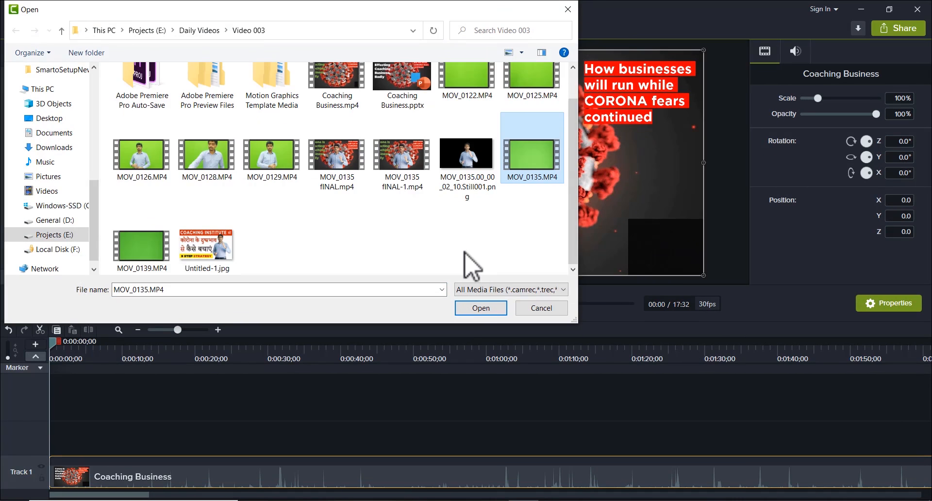
{"action": "double_click", "coordinate": [529, 158]}
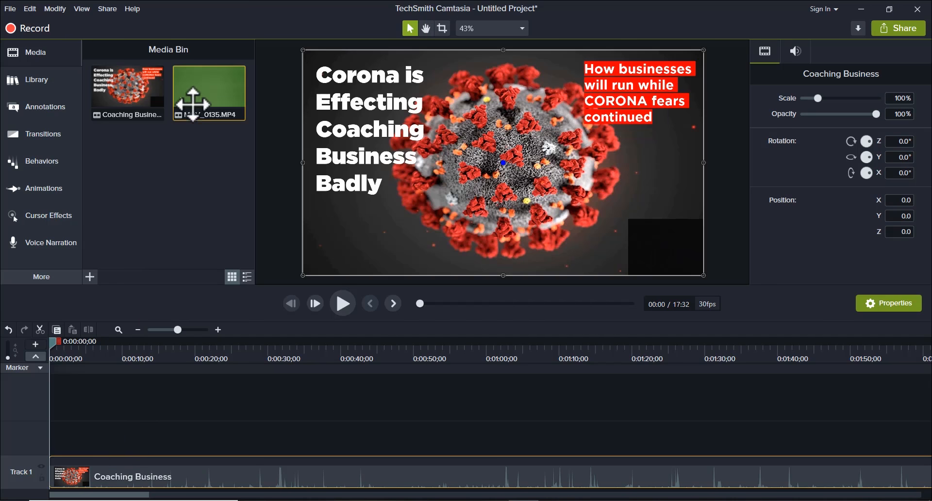
{"action": "left_click_drag", "start_coordinate": [191, 87], "coordinate": [46, 451]}
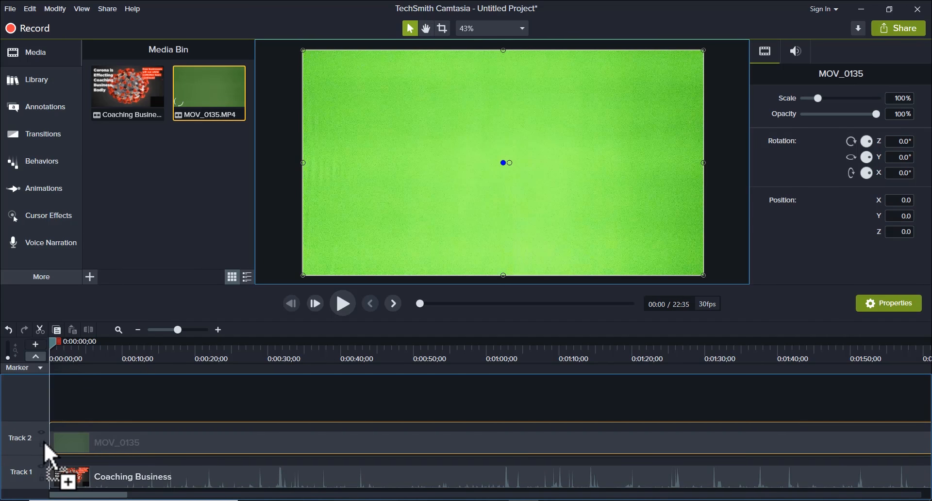
Step: Find where the speaker starts talking, split the MOV_0135 clip there at 0:00:41;25 and delete the part before it
{"action": "left_click", "coordinate": [328, 349]}
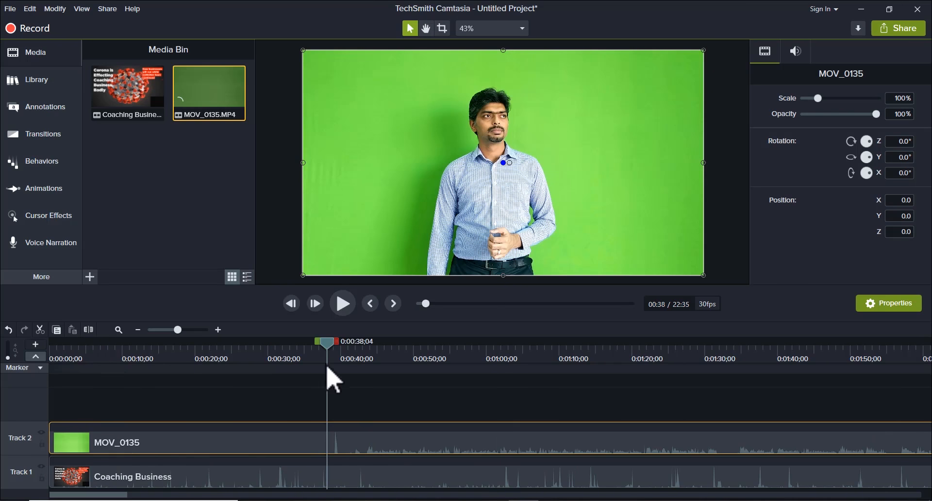
{"action": "left_click", "coordinate": [331, 342]}
{"action": "left_click_drag", "start_coordinate": [333, 342], "coordinate": [334, 342]}
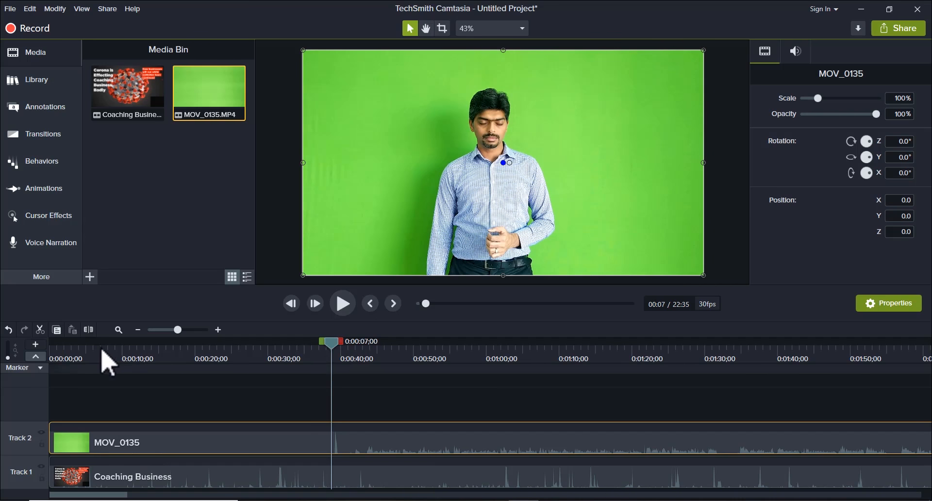
{"action": "left_click", "coordinate": [103, 345]}
{"action": "left_click_drag", "start_coordinate": [103, 346], "coordinate": [363, 346]}
{"action": "key", "text": "space"}
{"action": "key", "text": "space"}
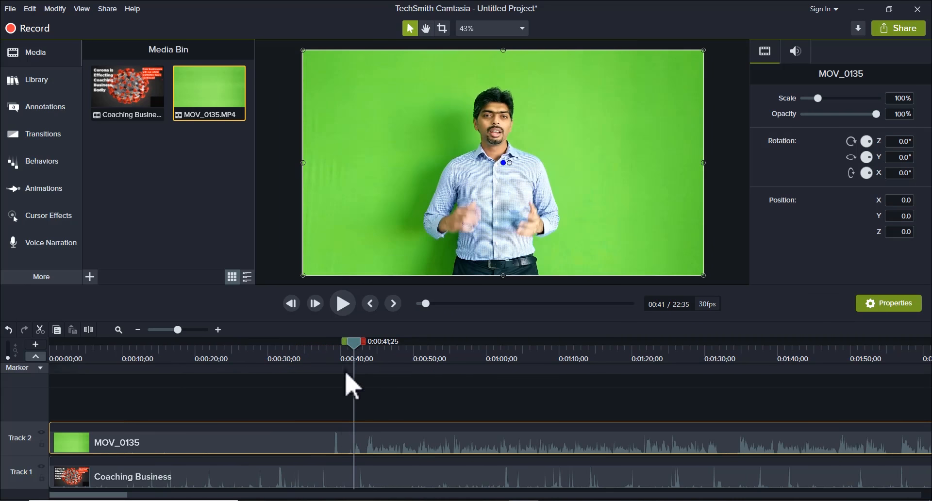
{"action": "left_click", "coordinate": [89, 331]}
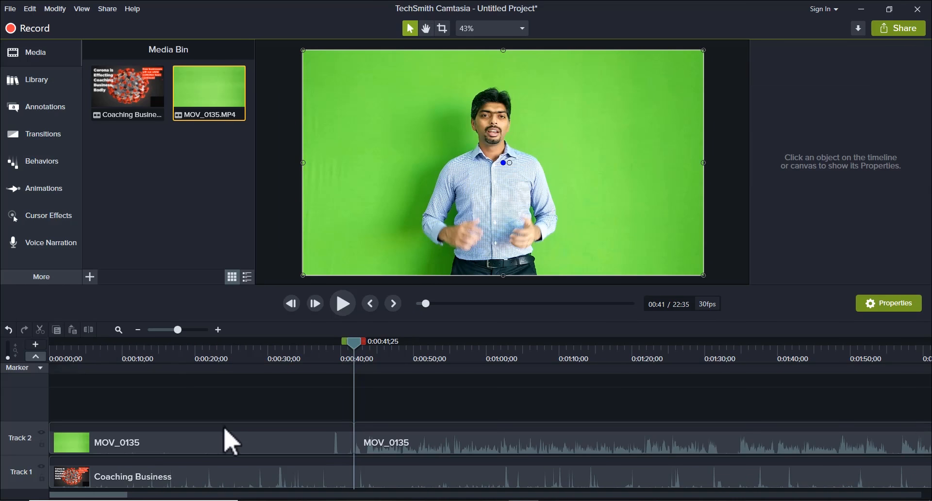
{"action": "left_click", "coordinate": [223, 440]}
{"action": "key", "text": "Delete"}
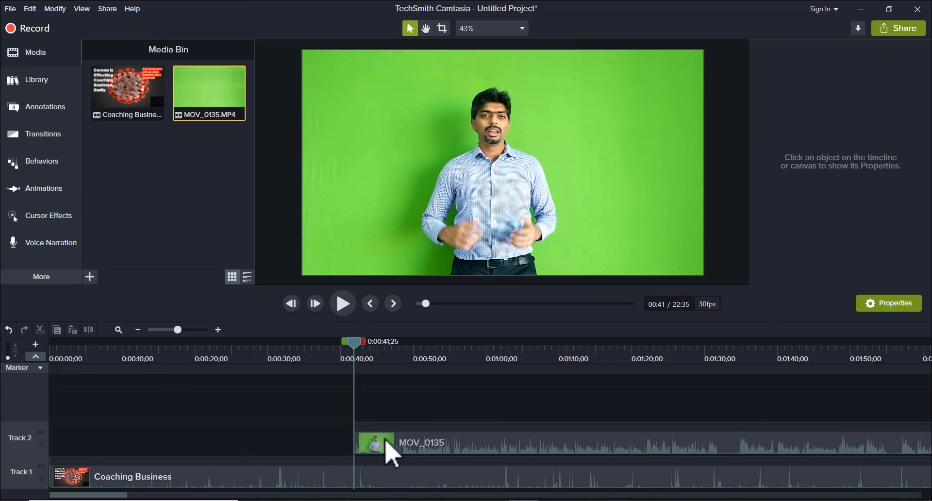
Step: Add a marker to the MOV_0135 clip at 0:00:57;23 and move the trimmed clip to the start of Track 2
{"action": "left_click", "coordinate": [468, 447]}
{"action": "left_click", "coordinate": [470, 430]}
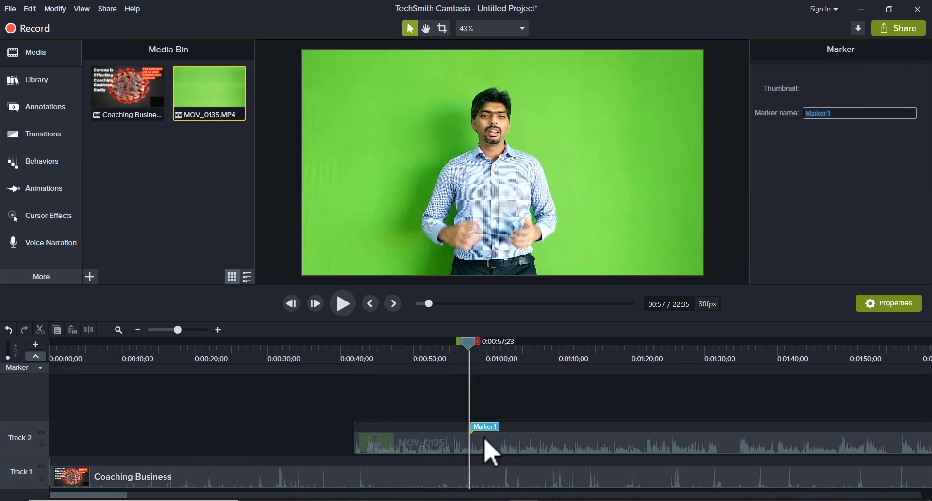
{"action": "left_click", "coordinate": [488, 449]}
{"action": "left_click_drag", "start_coordinate": [447, 451], "coordinate": [108, 451]}
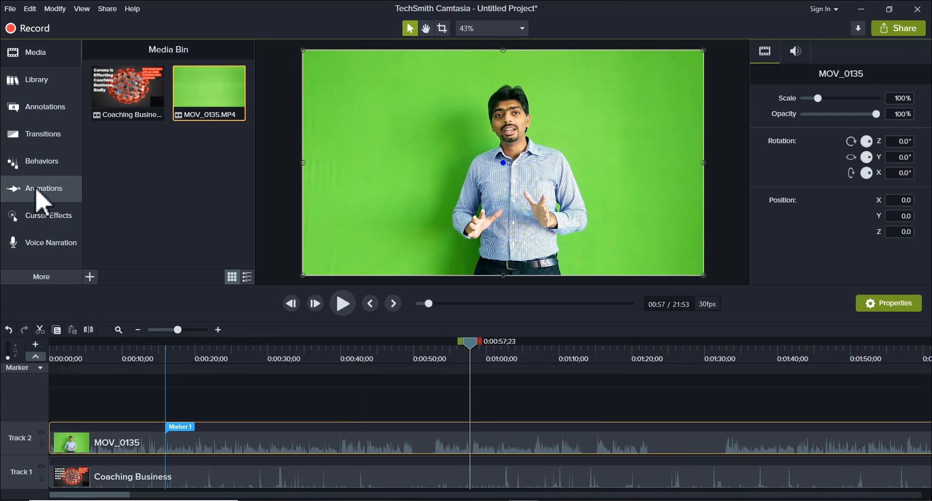
Step: Apply the Remove a Color visual effect to the MOV_0135 clip and sample the green #1B770E beside the speaker's arm
{"action": "left_click", "coordinate": [37, 279]}
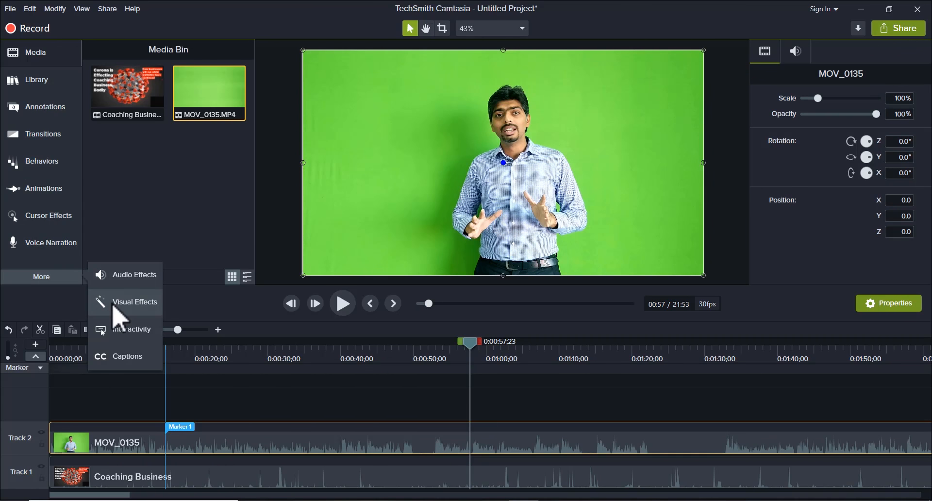
{"action": "left_click", "coordinate": [113, 306]}
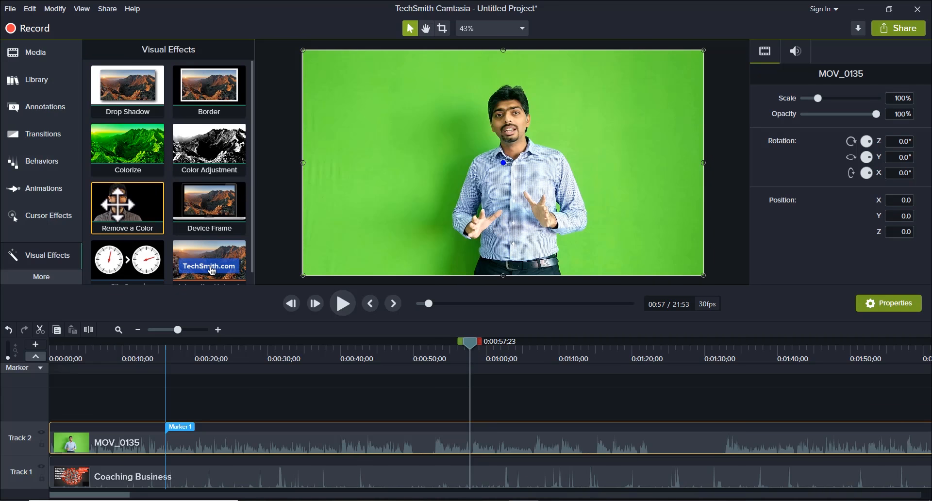
{"action": "left_click_drag", "start_coordinate": [121, 208], "coordinate": [249, 438]}
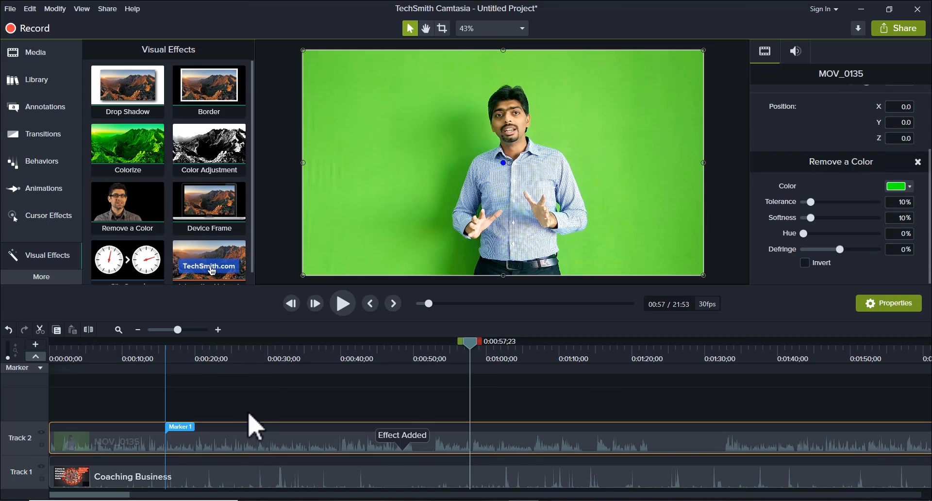
{"action": "left_click", "coordinate": [909, 187]}
{"action": "left_click", "coordinate": [912, 208]}
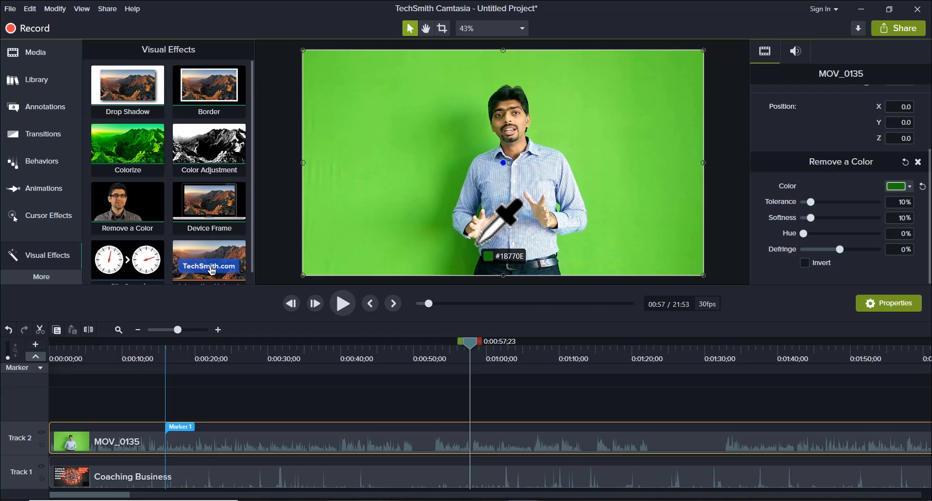
{"action": "left_click", "coordinate": [478, 242]}
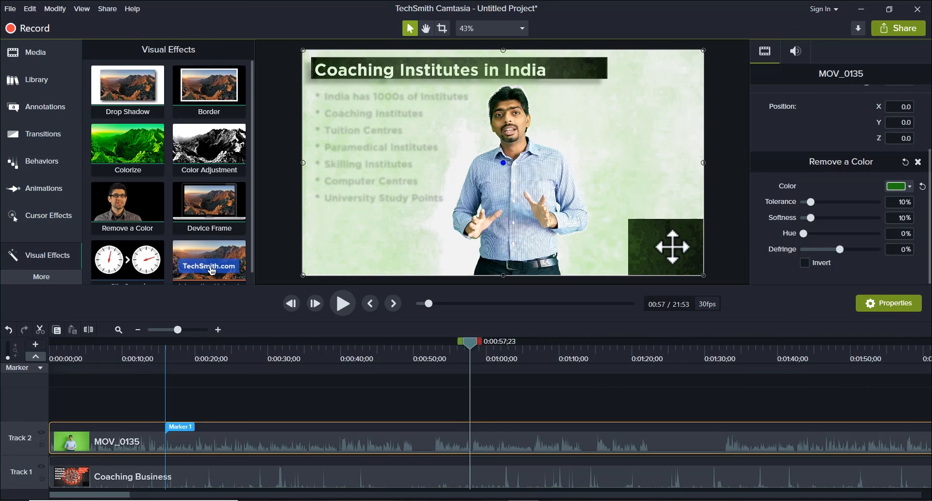
Step: Set the Remove a Color tolerance to 13% and softness to 9%, and preview the composite from the start
{"action": "left_click_drag", "start_coordinate": [811, 203], "coordinate": [813, 202]}
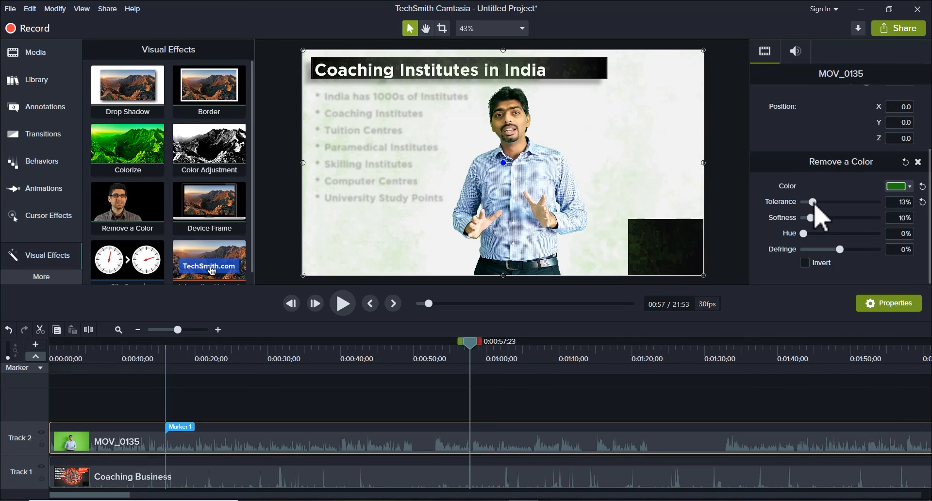
{"action": "left_click_drag", "start_coordinate": [814, 224], "coordinate": [814, 223]}
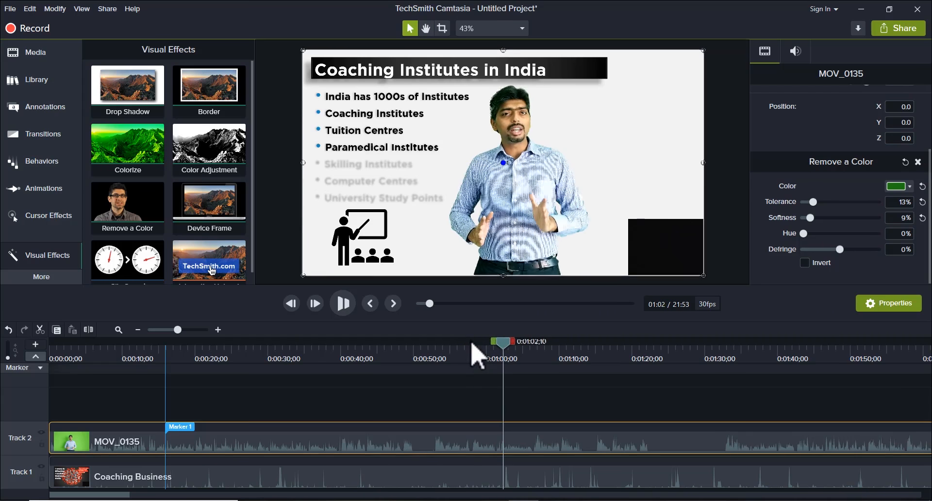
{"action": "left_click", "coordinate": [51, 348]}
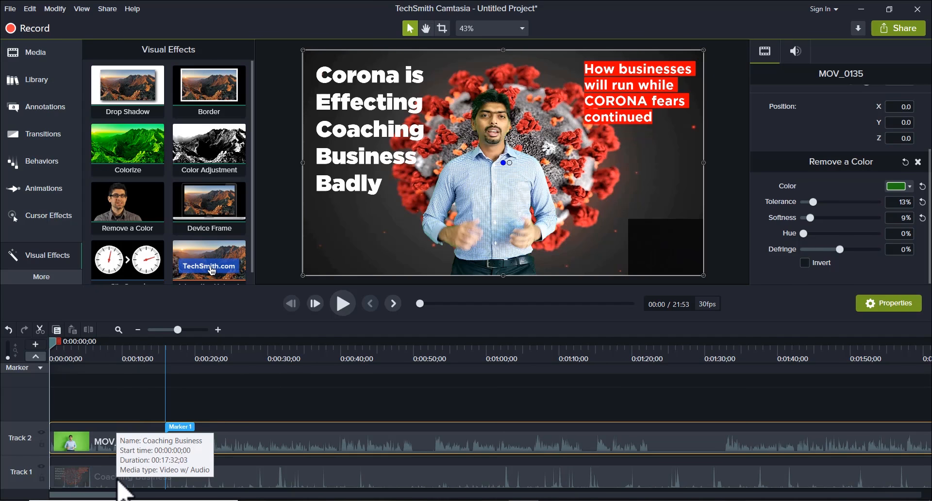
{"action": "key", "text": "space"}
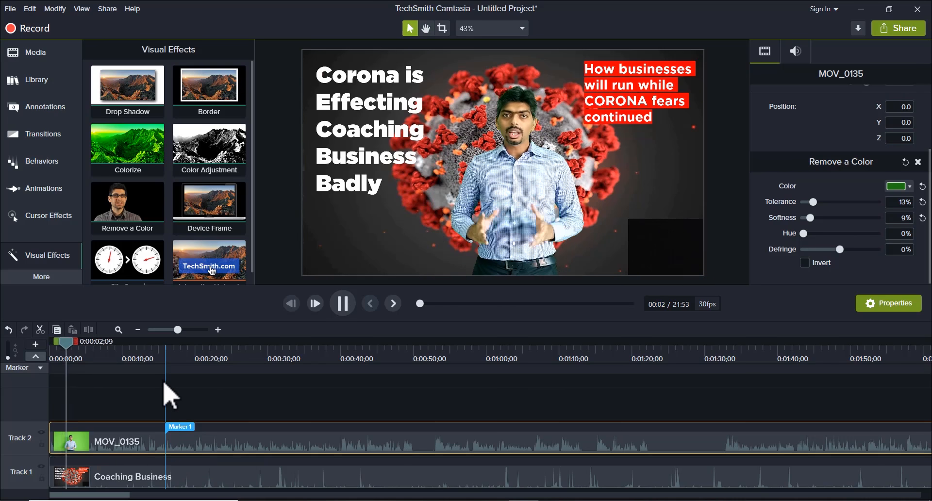
{"action": "key", "text": "space"}
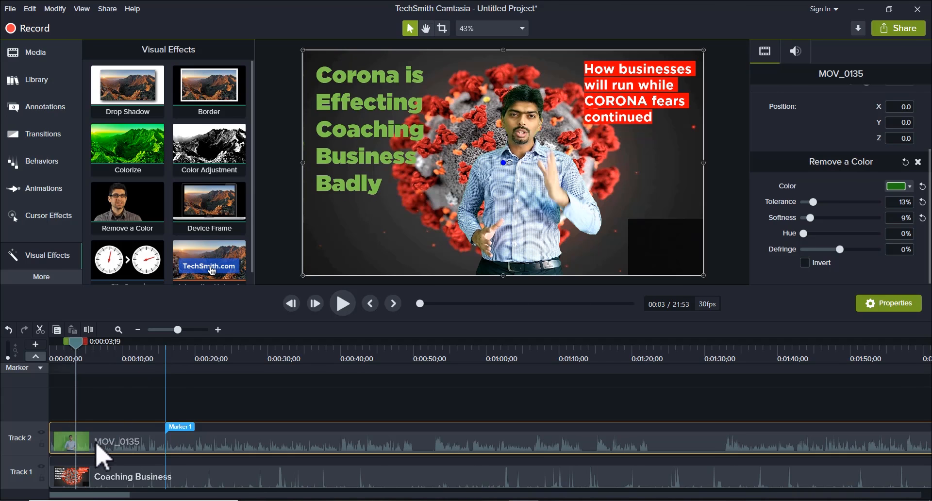
Step: Split the Coaching Business clip on Track 1 at 0:00:03;19 and again before the Keys to win slide, at 0:00:08;05
{"action": "left_click", "coordinate": [98, 478]}
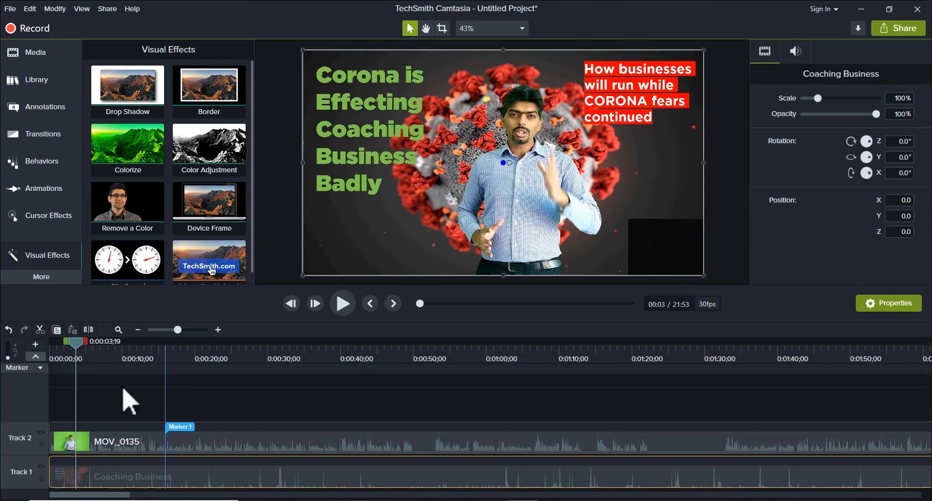
{"action": "left_click", "coordinate": [90, 332]}
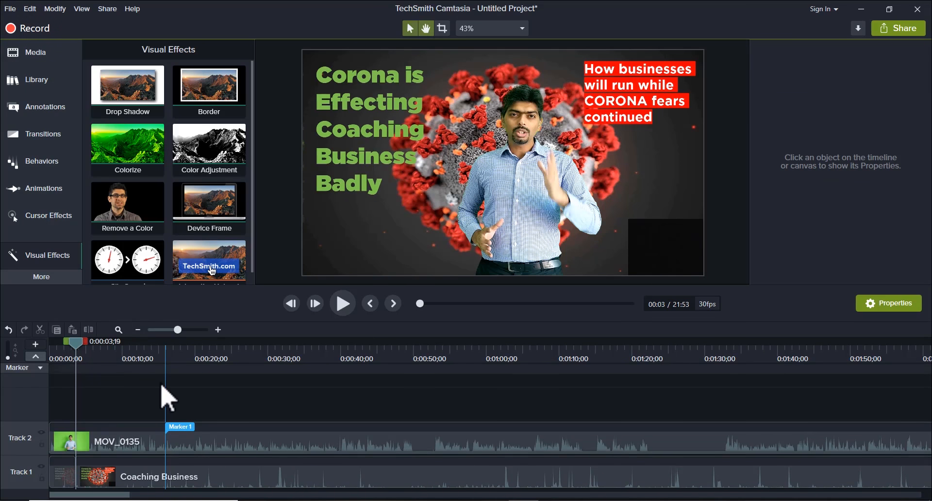
{"action": "key", "text": "space"}
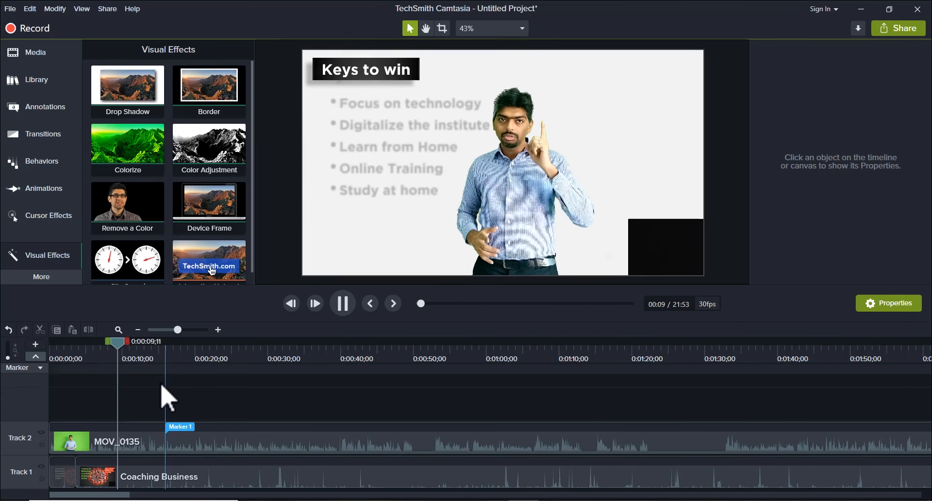
{"action": "key", "text": "space"}
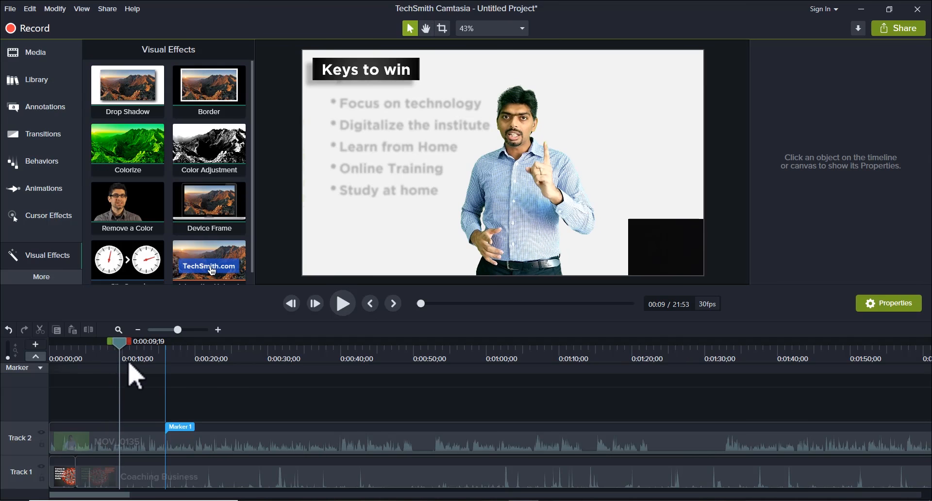
{"action": "left_click_drag", "start_coordinate": [123, 346], "coordinate": [113, 346]}
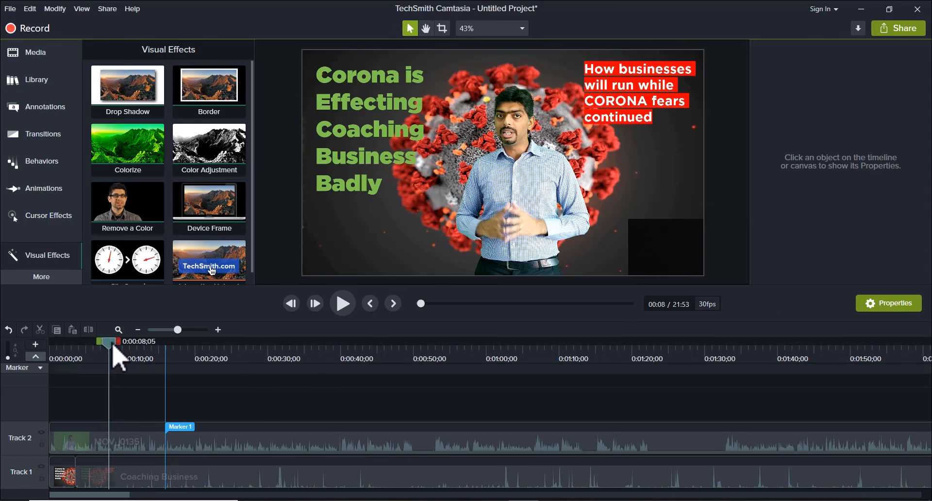
{"action": "left_click", "coordinate": [120, 477]}
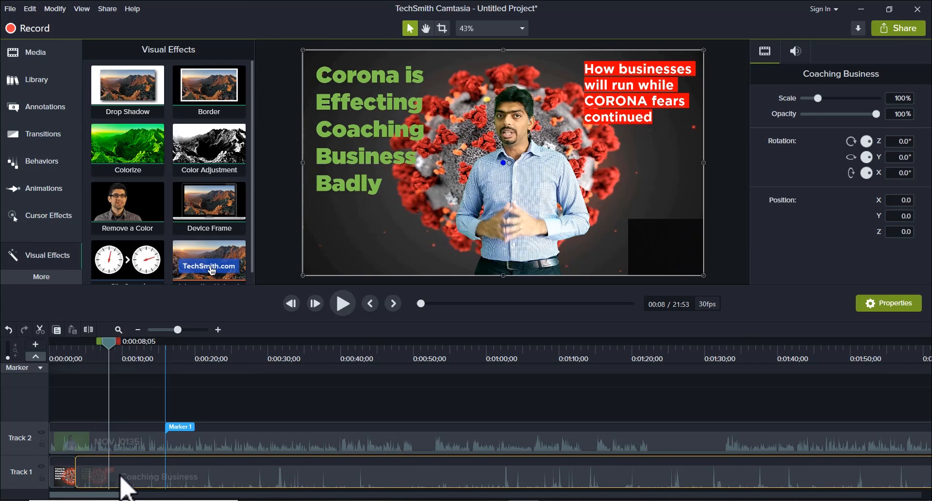
{"action": "left_click", "coordinate": [89, 331]}
Step: Find the point just before the Focus on technology bullet activates and split the Coaching Business clip there at 0:00:11;18
{"action": "key", "text": "space"}
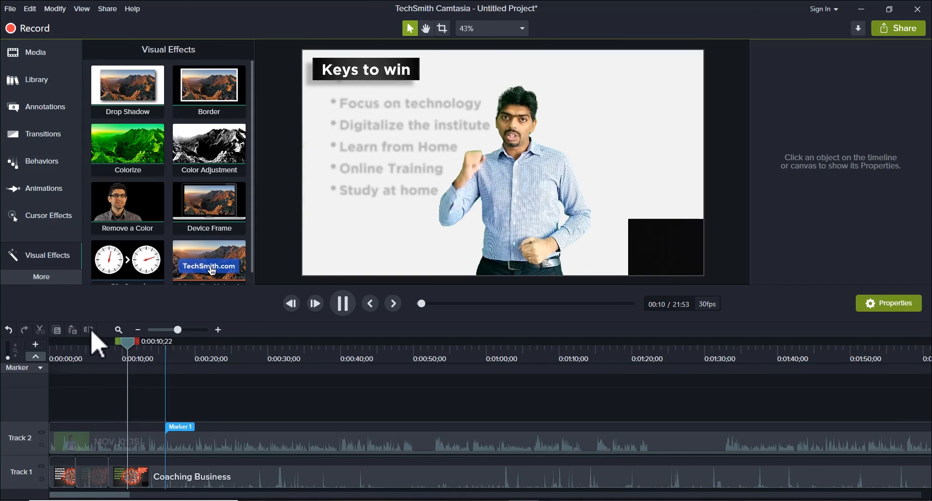
{"action": "key", "text": "space"}
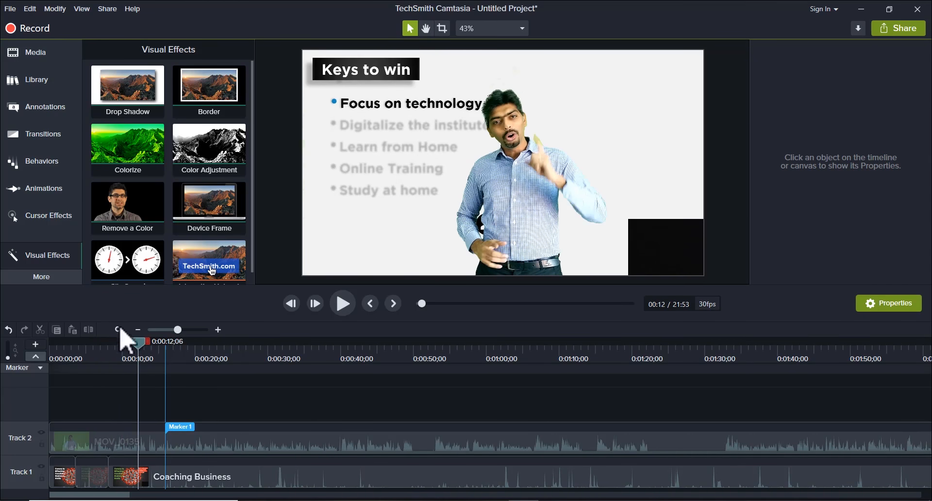
{"action": "left_click_drag", "start_coordinate": [139, 350], "coordinate": [134, 351]}
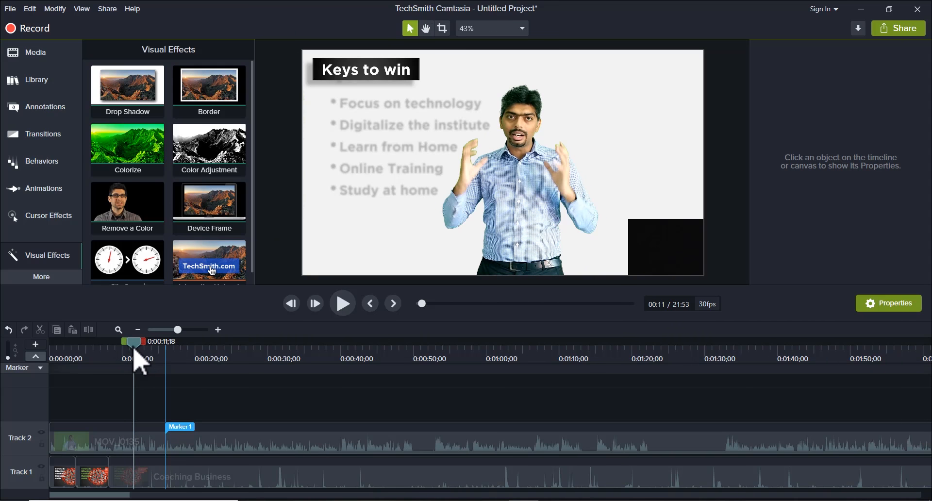
{"action": "left_click", "coordinate": [149, 479]}
{"action": "left_click", "coordinate": [88, 330]}
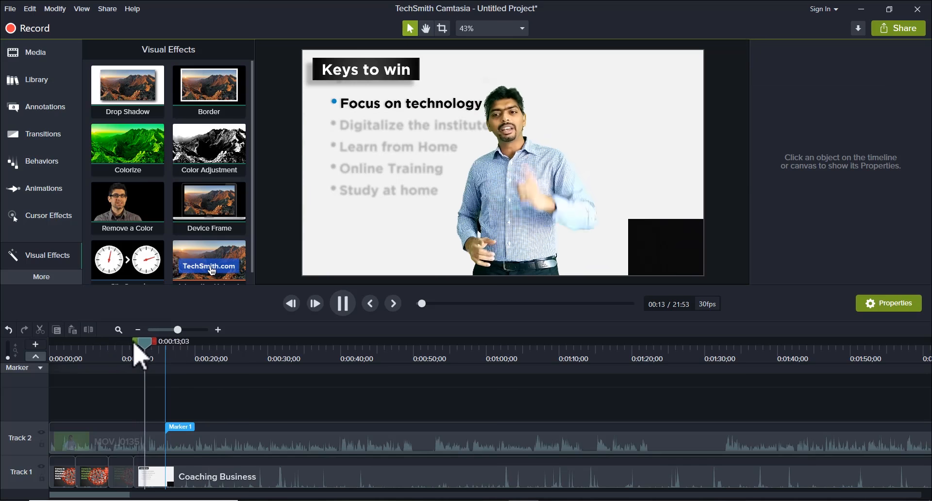
Step: Split the Coaching Business clip at 0:00:13;10, before the Digitalize the institute bullet activates
{"action": "key", "text": "space"}
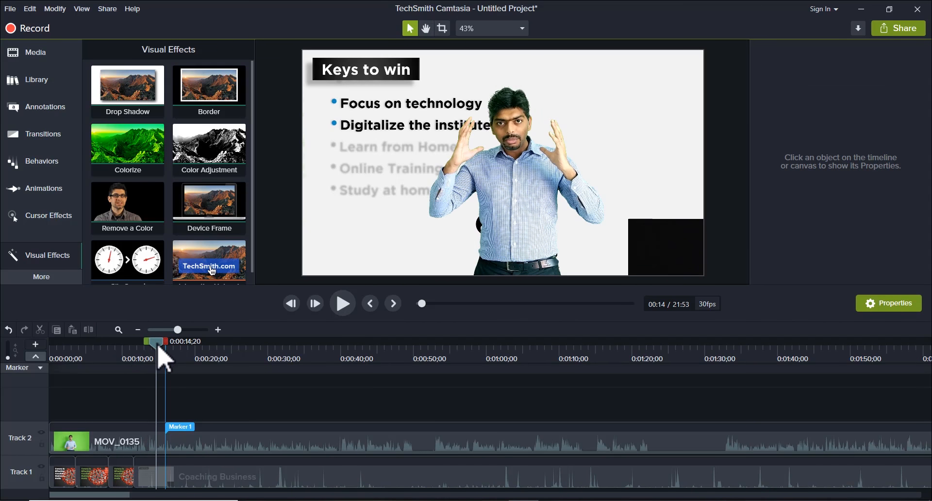
{"action": "left_click_drag", "start_coordinate": [157, 347], "coordinate": [148, 353]}
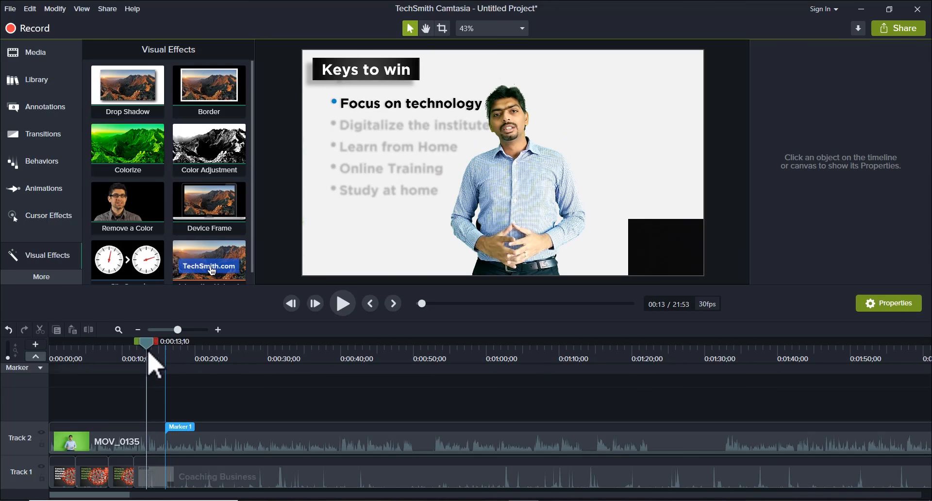
{"action": "left_click", "coordinate": [157, 478]}
{"action": "left_click", "coordinate": [91, 330]}
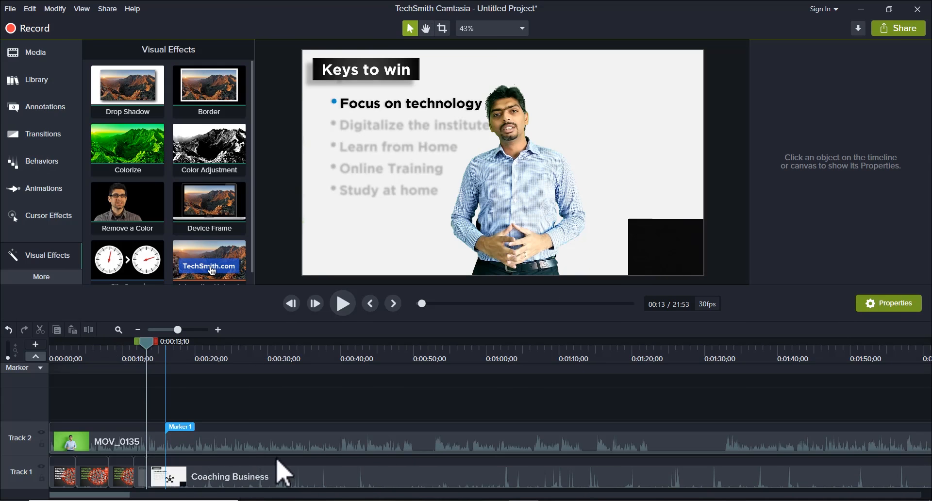
Step: Review the composite between 0:00:17 and 0:00:23, and move the long last Coaching Business segment on Track 1 to start at about 0:00:51
{"action": "left_click", "coordinate": [235, 481]}
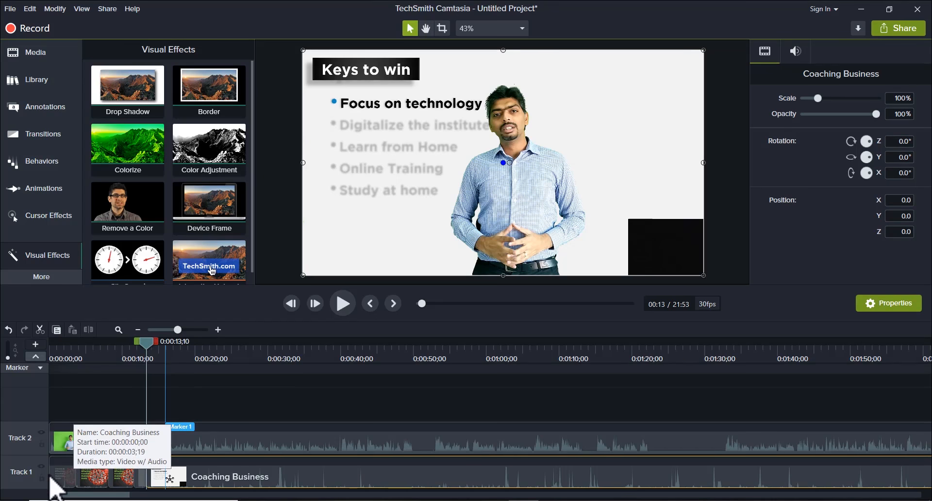
{"action": "left_click", "coordinate": [64, 357]}
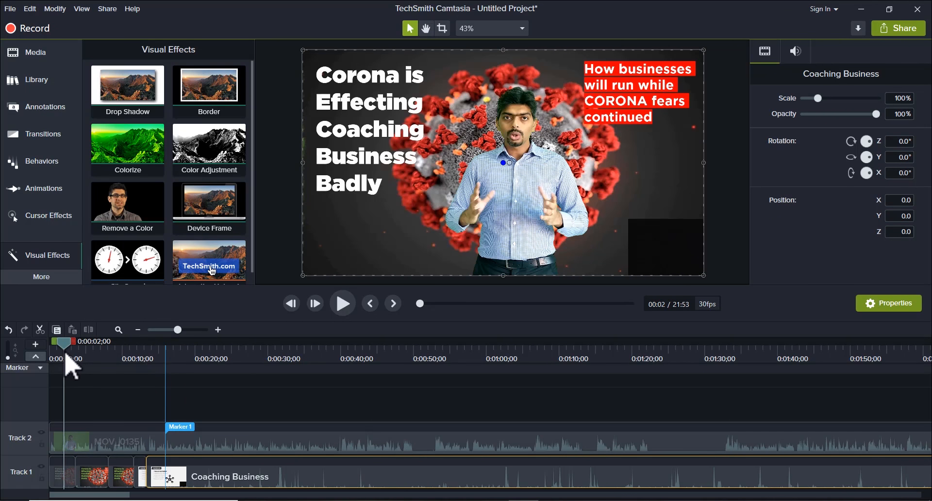
{"action": "left_click_drag", "start_coordinate": [67, 348], "coordinate": [174, 346]}
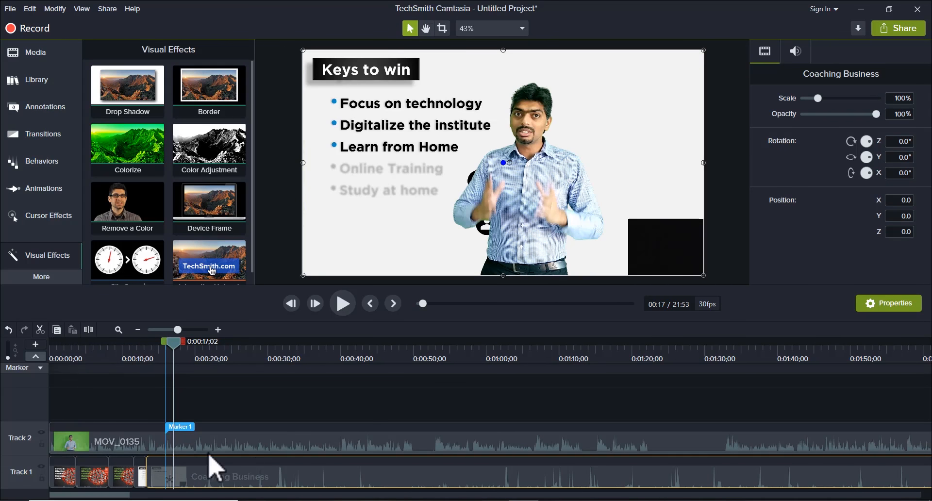
{"action": "key", "text": "space"}
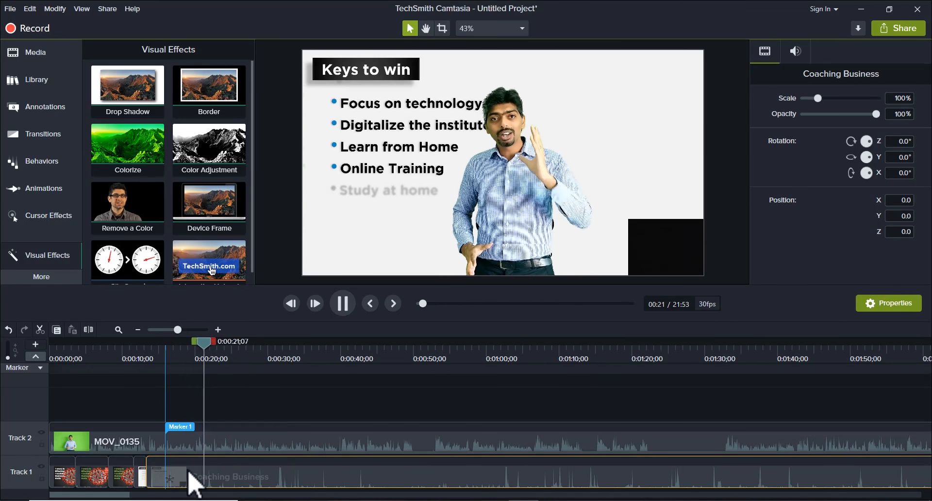
{"action": "key", "text": "space"}
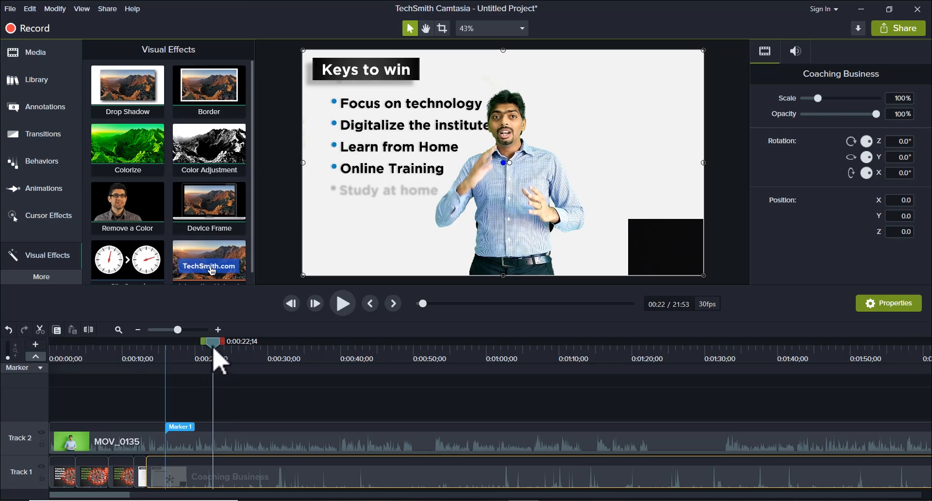
{"action": "key", "text": "space"}
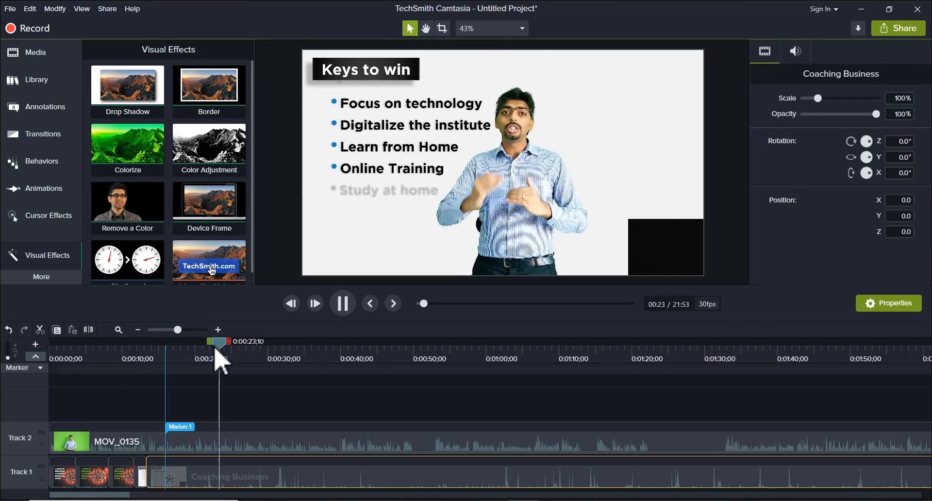
{"action": "key", "text": "space"}
{"action": "left_click_drag", "start_coordinate": [222, 351], "coordinate": [194, 347]}
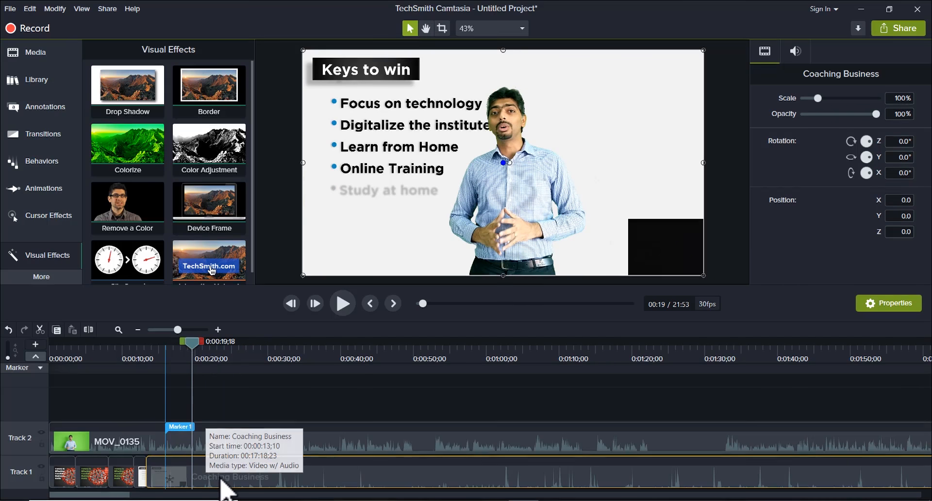
{"action": "left_click_drag", "start_coordinate": [241, 487], "coordinate": [487, 476]}
Step: Move the short Focus on technology segment on Track 1 to start at 0:00:21;01, matching the speaker, and preview it
{"action": "key", "text": "space"}
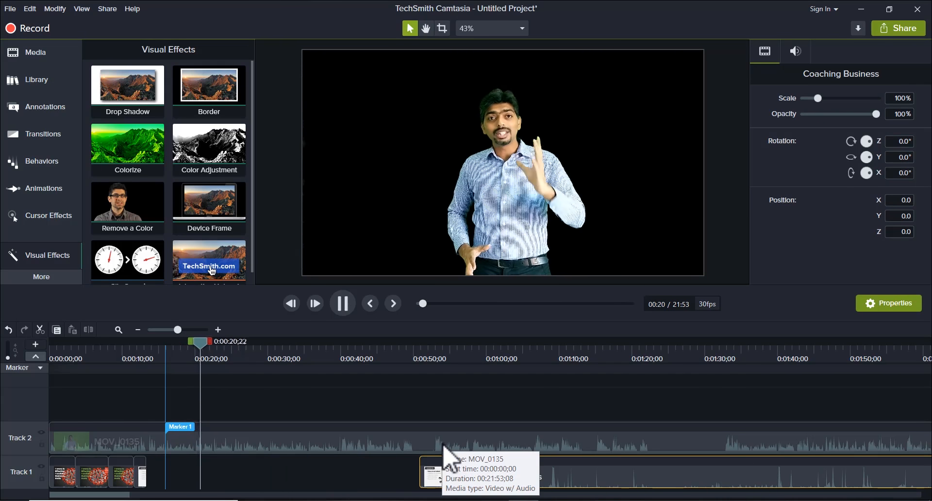
{"action": "key", "text": "space"}
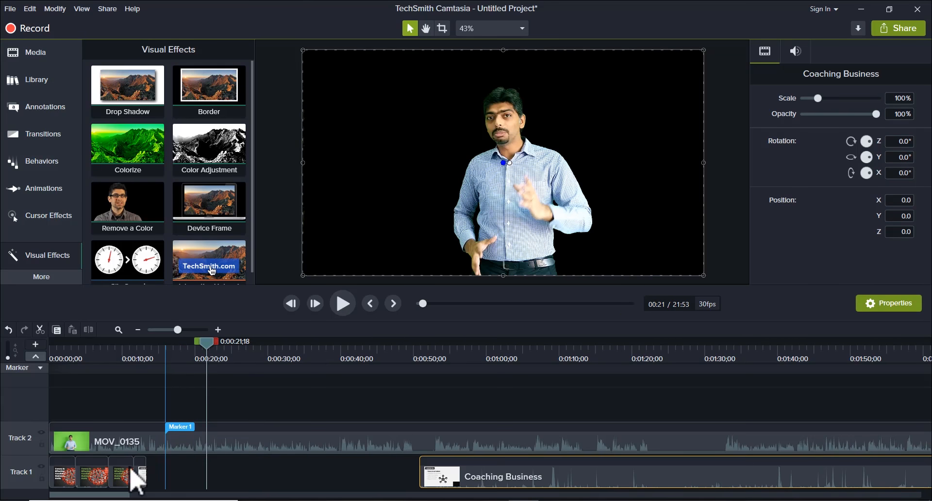
{"action": "left_click_drag", "start_coordinate": [146, 475], "coordinate": [350, 482]}
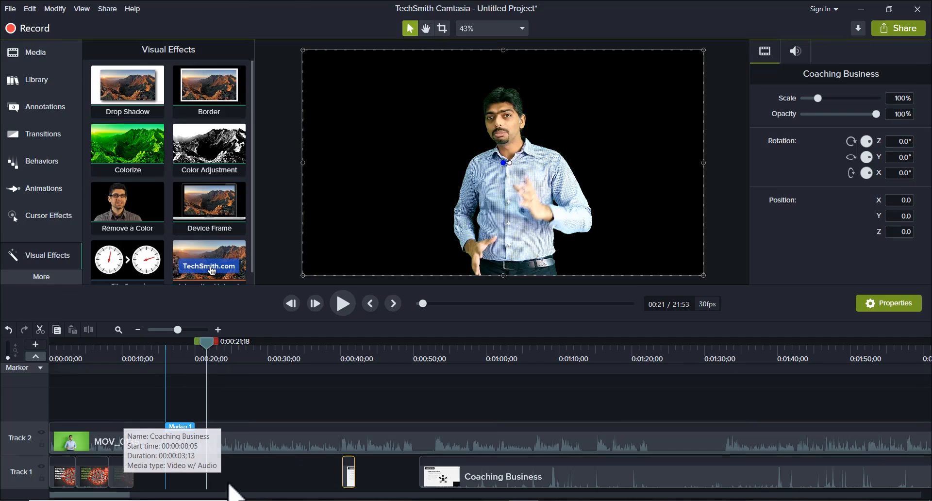
{"action": "left_click_drag", "start_coordinate": [354, 479], "coordinate": [214, 479]}
{"action": "key", "text": "space"}
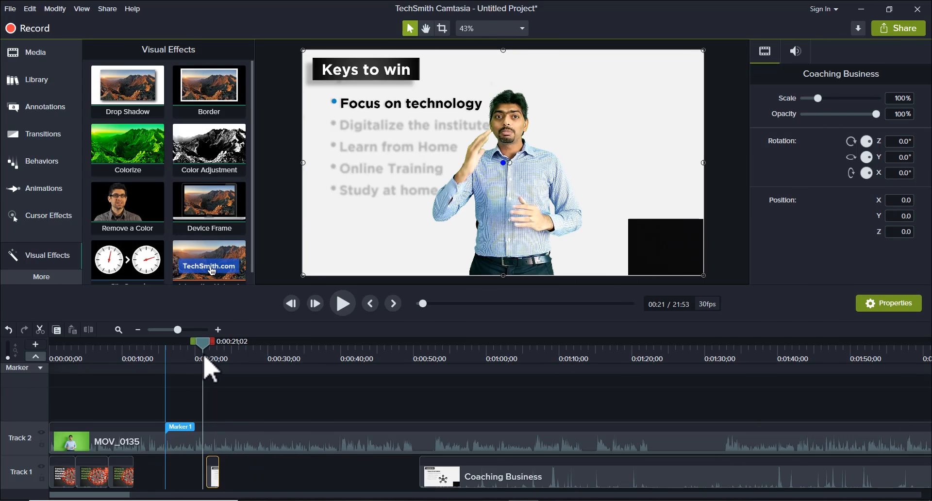
{"action": "key", "text": "space"}
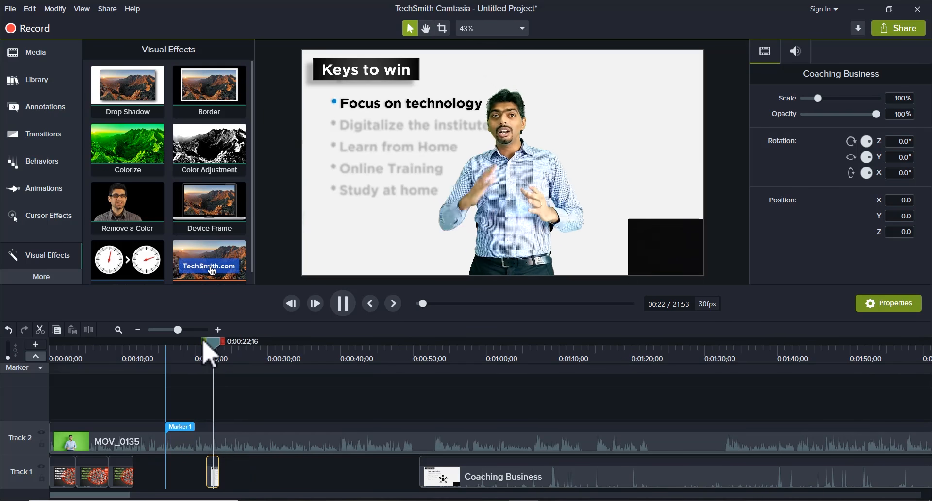
{"action": "key", "text": "space"}
{"action": "left_click_drag", "start_coordinate": [210, 346], "coordinate": [200, 346]}
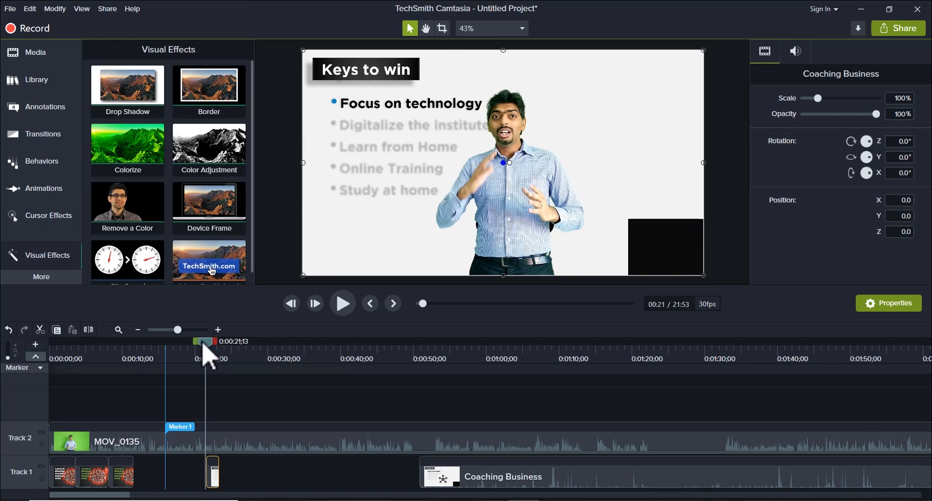
{"action": "left_click_drag", "start_coordinate": [214, 477], "coordinate": [210, 478]}
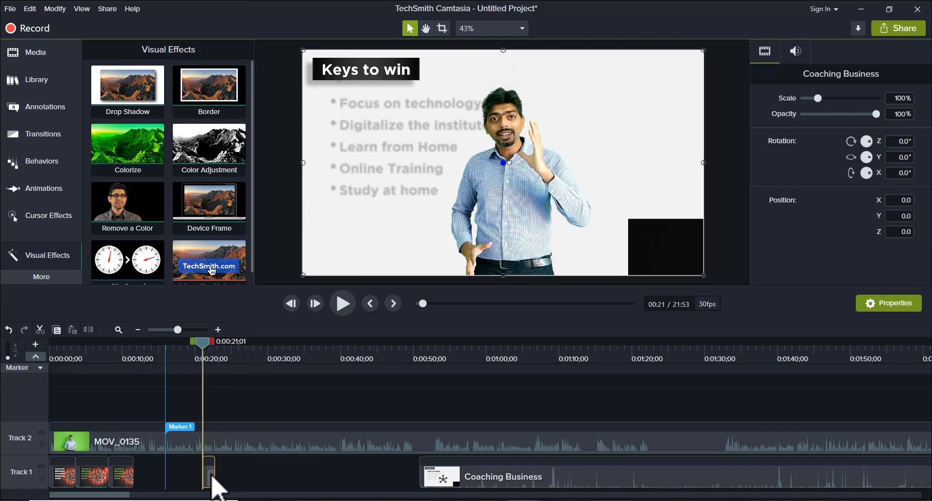
{"action": "key", "text": "space"}
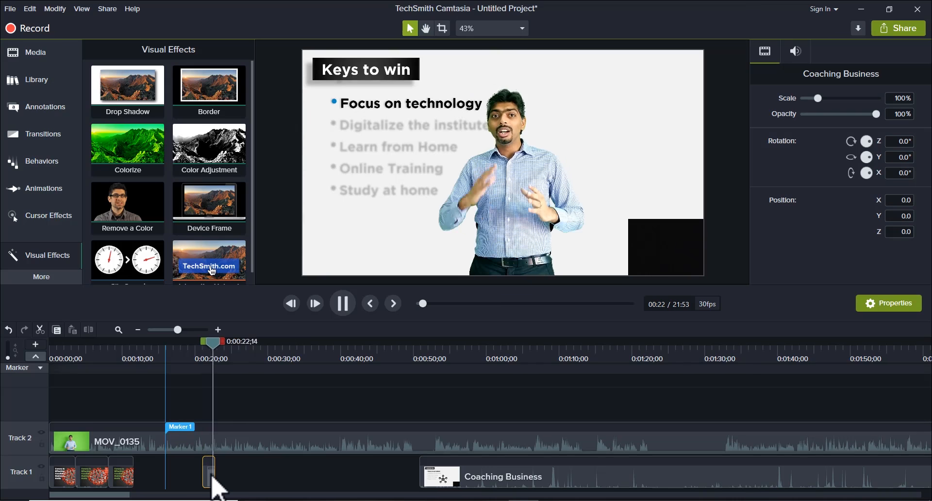
{"action": "key", "text": "space"}
Step: Move the Coaching Business segment starting at 0:00:08;05 directly in front of the short Focus on technology segment and preview the transition
{"action": "left_click", "coordinate": [120, 476]}
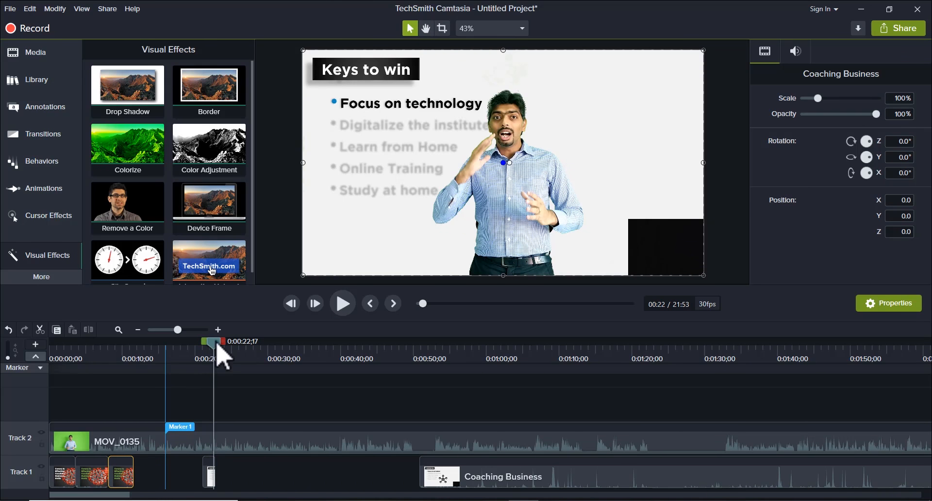
{"action": "left_click_drag", "start_coordinate": [217, 346], "coordinate": [165, 348]}
{"action": "key", "text": "space"}
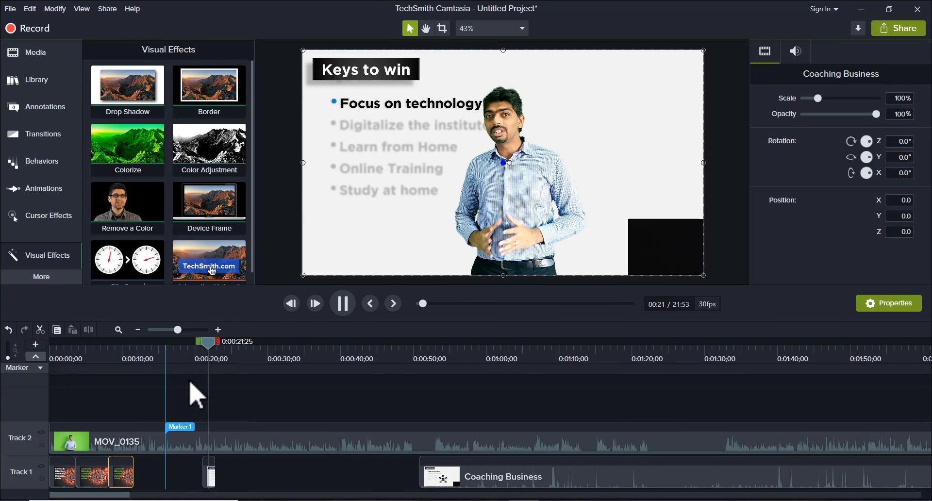
{"action": "key", "text": "space"}
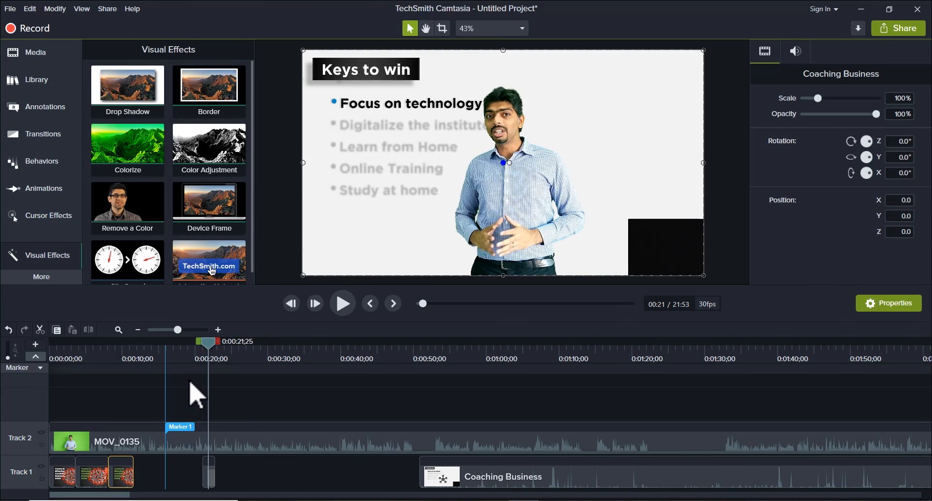
{"action": "left_click", "coordinate": [118, 356]}
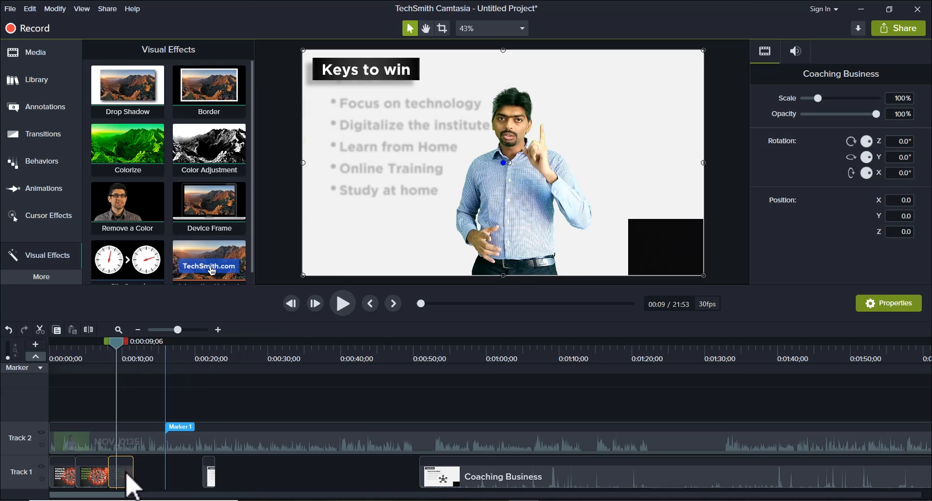
{"action": "left_click_drag", "start_coordinate": [126, 474], "coordinate": [201, 473]}
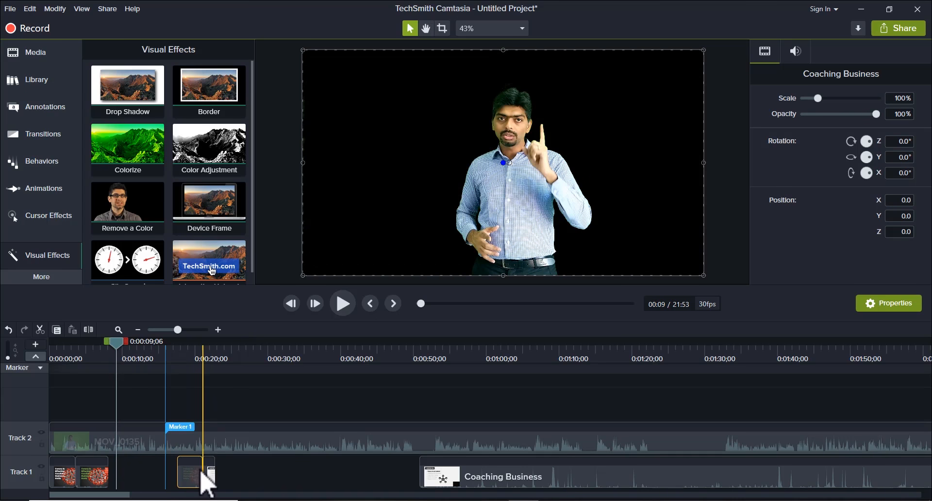
{"action": "left_click", "coordinate": [173, 358]}
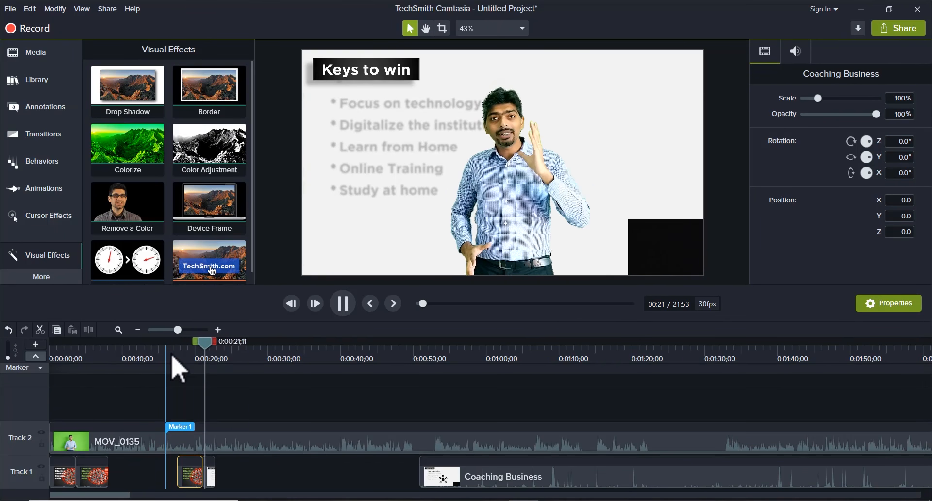
{"action": "key", "text": "space"}
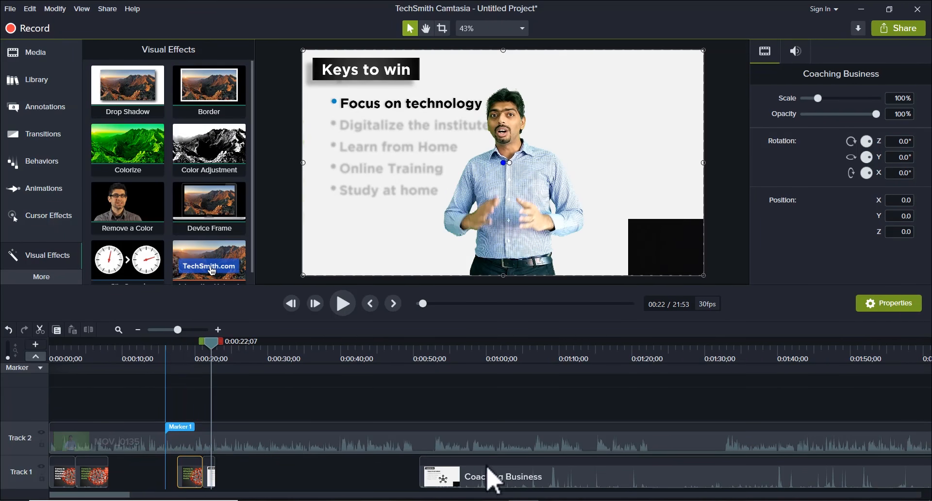
Step: Move the long last Coaching Business segment on Track 1 directly behind the short Focus on technology segment and preview the transition
{"action": "left_click_drag", "start_coordinate": [495, 491], "coordinate": [280, 482]}
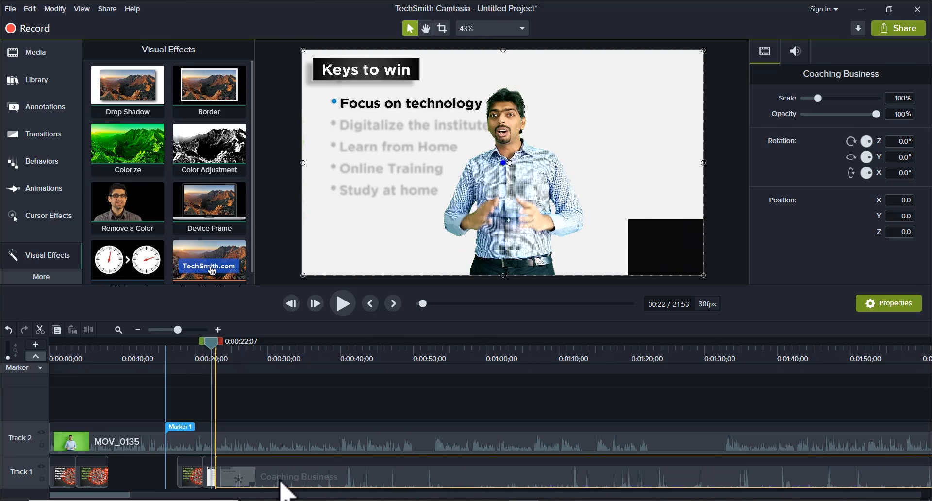
{"action": "key", "text": "space"}
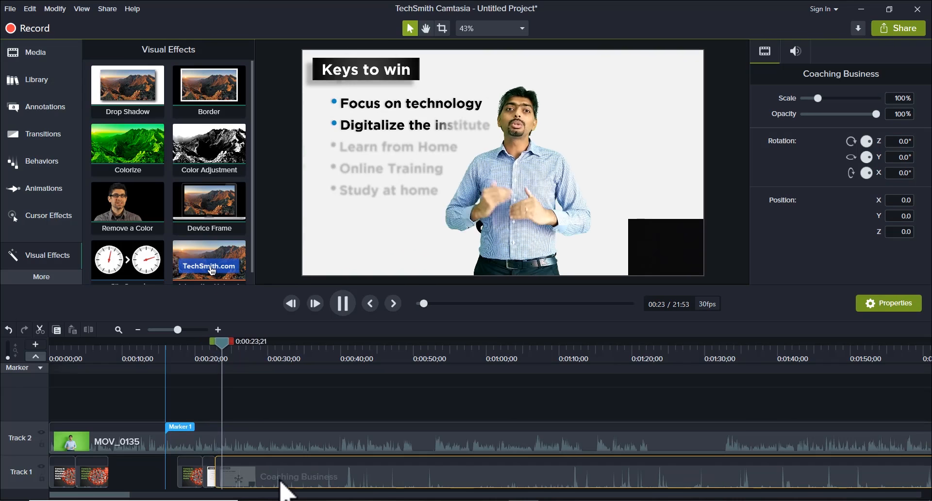
{"action": "key", "text": "space"}
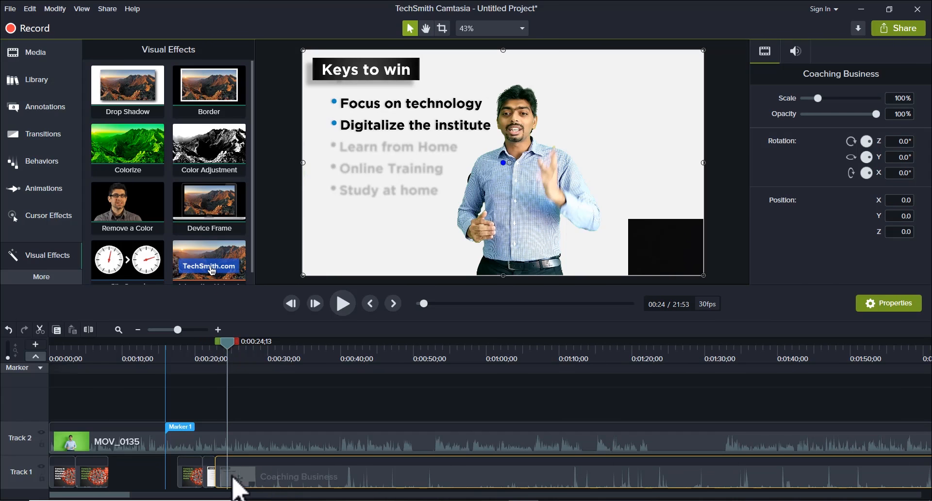
Step: Shift the long last Coaching Business segment to start at about 0:00:24 and preview its Digitalize the institute bullet against the speaker
{"action": "left_click_drag", "start_coordinate": [266, 485], "coordinate": [272, 488]}
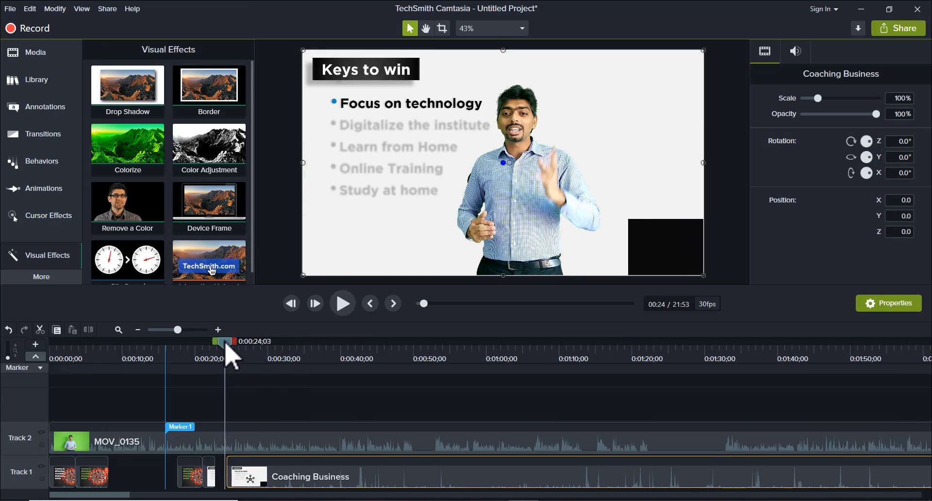
{"action": "key", "text": "space"}
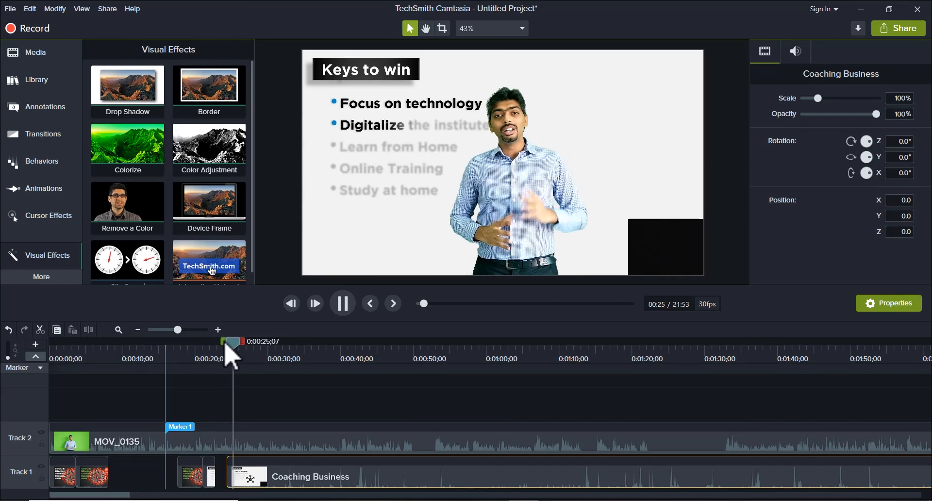
{"action": "left_click", "coordinate": [237, 478]}
{"action": "left_click_drag", "start_coordinate": [266, 475], "coordinate": [261, 476]}
{"action": "left_click", "coordinate": [218, 362]}
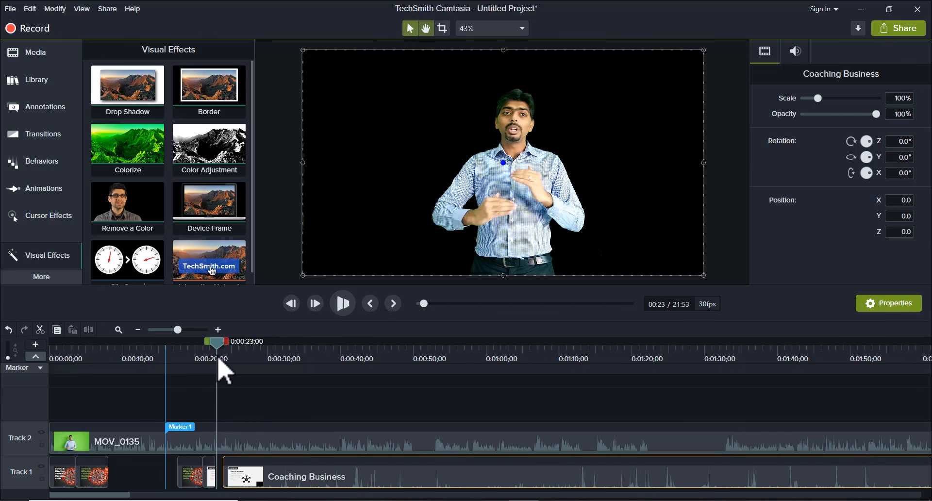
{"action": "key", "text": "space"}
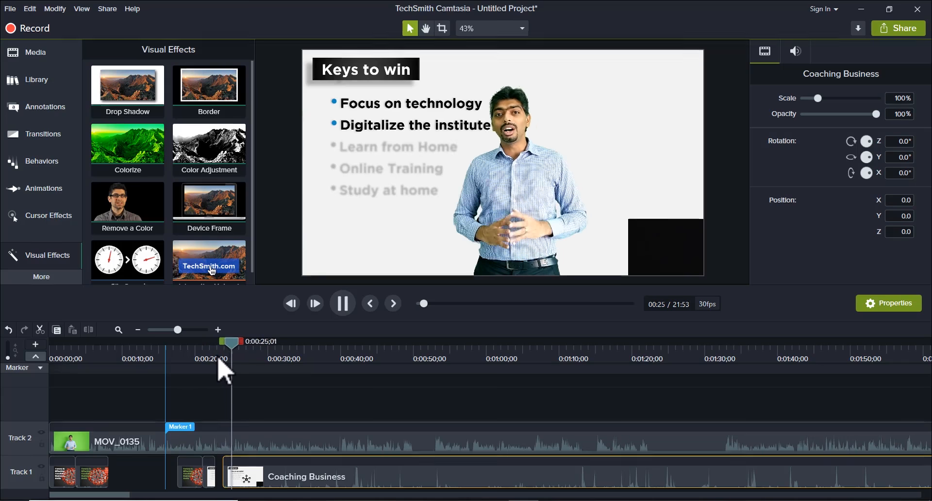
{"action": "key", "text": "space"}
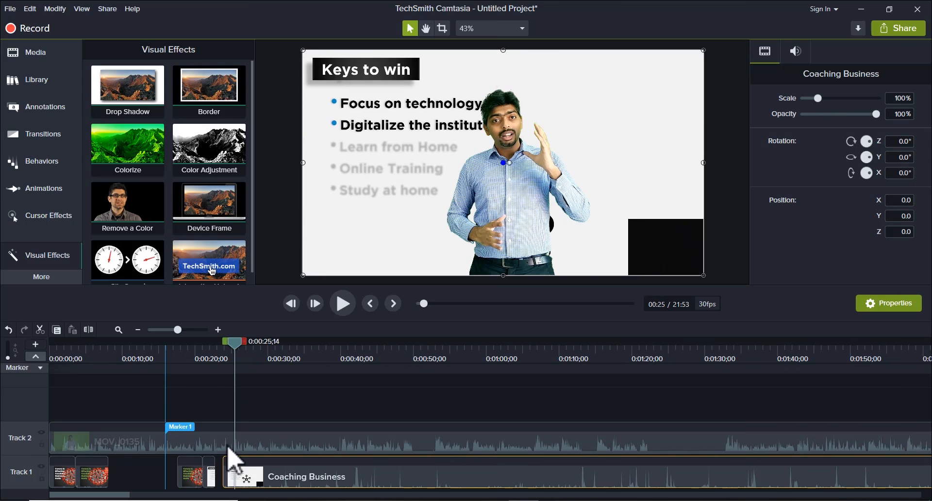
Step: Add clip speed to the short Focus on technology segment and slow it to 0.61x, filling the gap before the next segment
{"action": "left_click", "coordinate": [230, 489]}
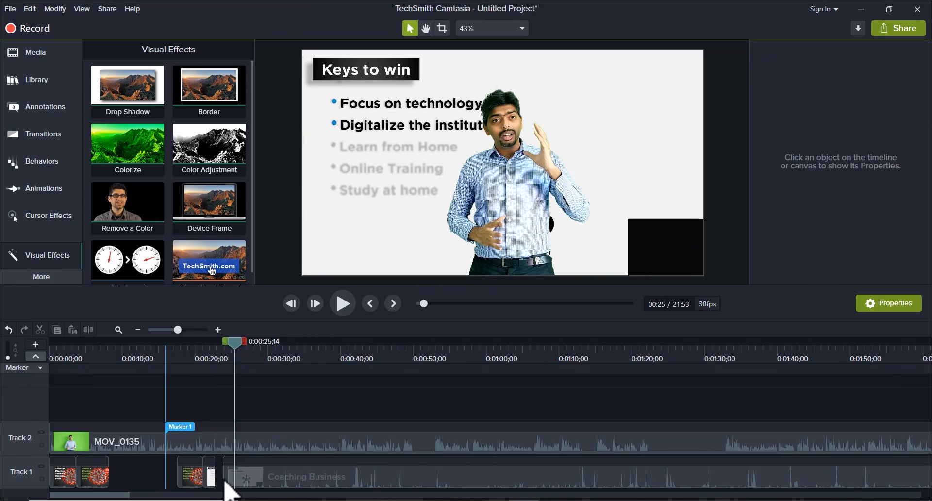
{"action": "scroll", "coordinate": [218, 480], "scroll_direction": "up", "scroll_amount": 2}
{"action": "scroll", "coordinate": [218, 480], "scroll_direction": "up", "scroll_amount": 2}
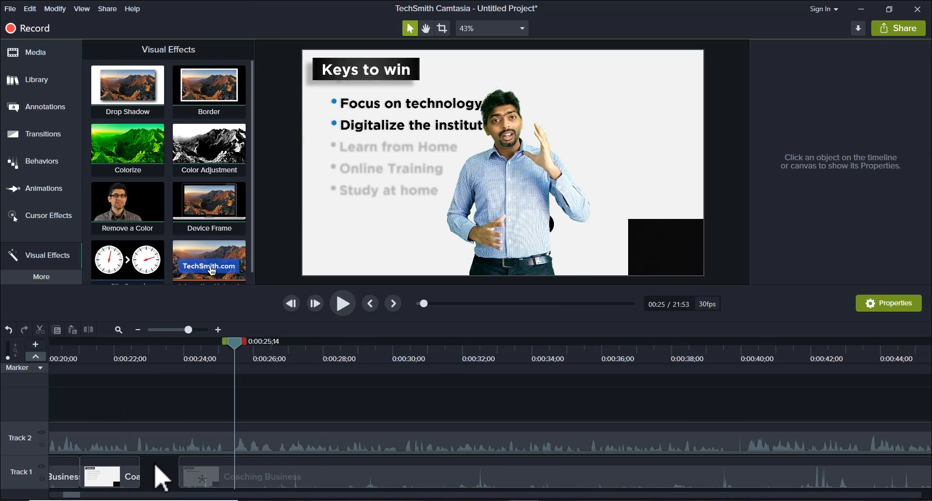
{"action": "scroll", "coordinate": [162, 479], "scroll_direction": "left", "scroll_amount": 5}
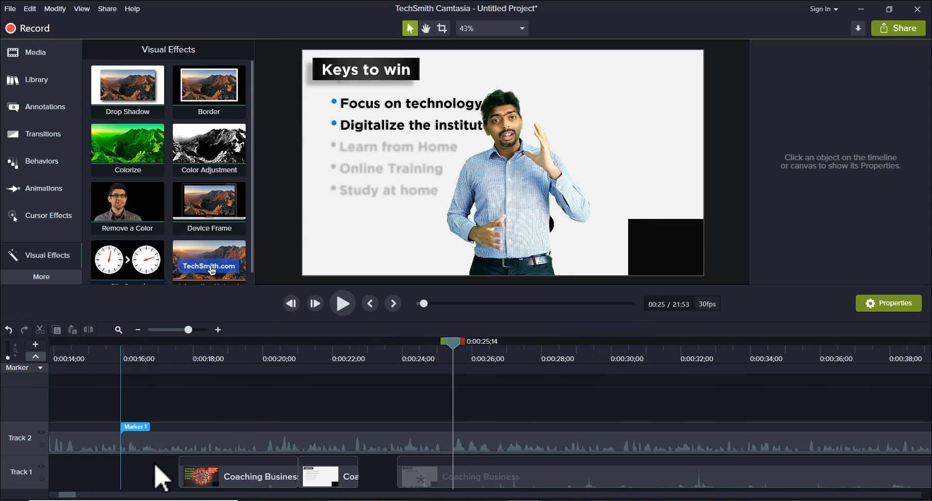
{"action": "scroll", "coordinate": [162, 478], "scroll_direction": "right", "scroll_amount": 1}
{"action": "left_click", "coordinate": [332, 478]}
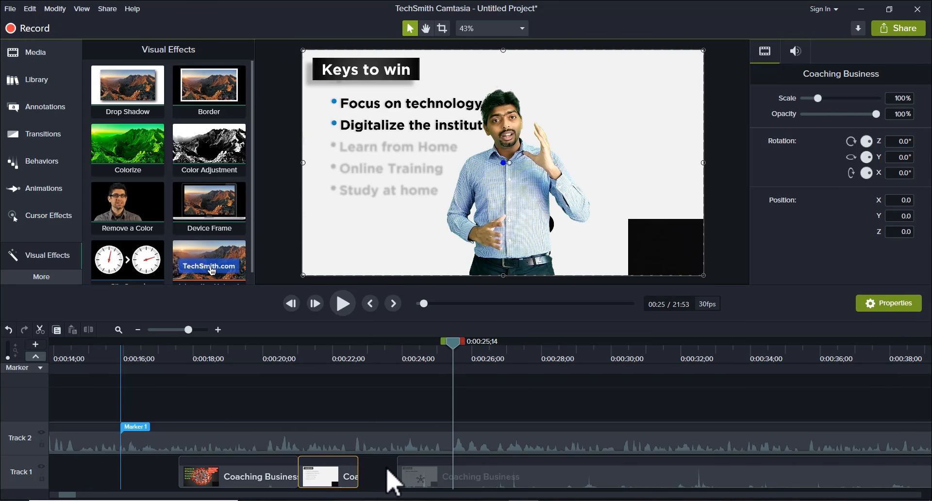
{"action": "right_click", "coordinate": [322, 479]}
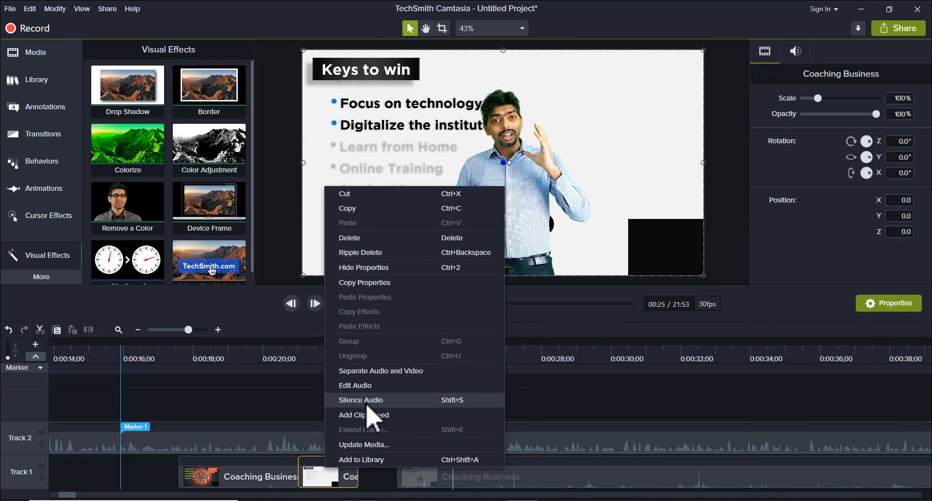
{"action": "left_click", "coordinate": [370, 415]}
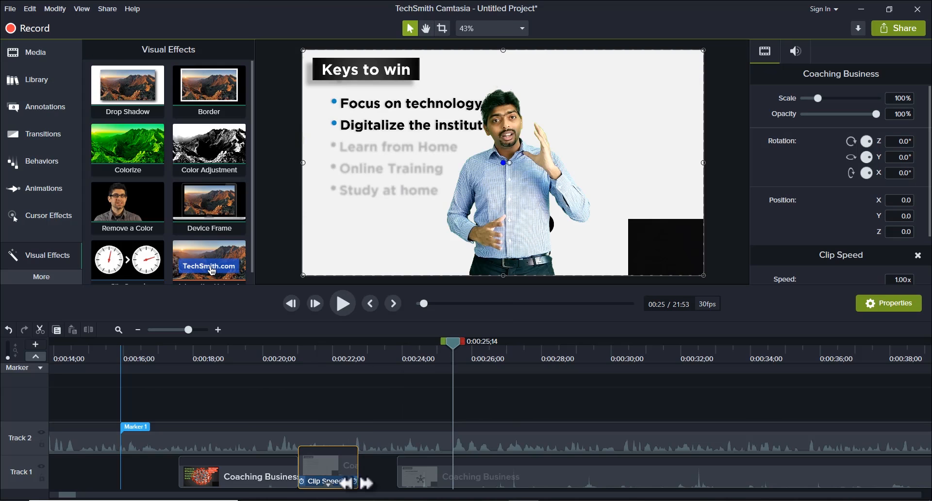
{"action": "left_click_drag", "start_coordinate": [358, 483], "coordinate": [396, 486]}
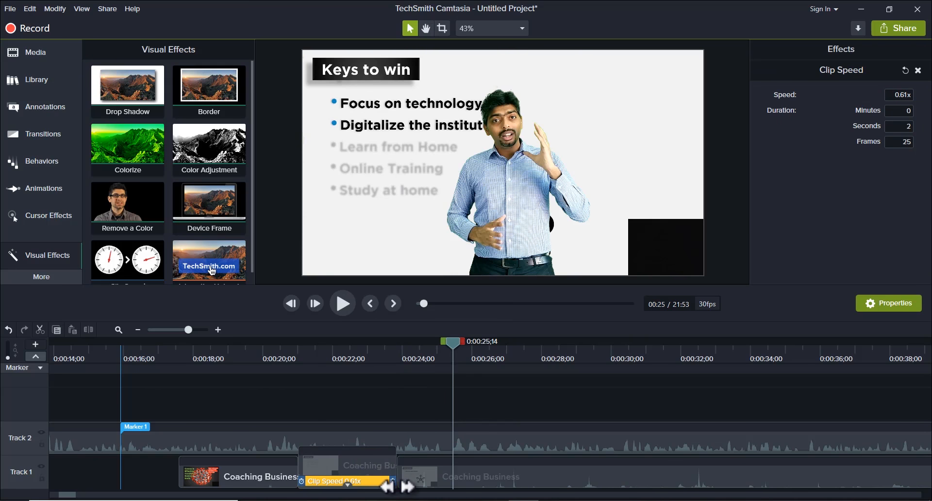
Step: Play back the slowed segment and its transition into the next one, from about 0:00:20 to 0:00:25
{"action": "left_click", "coordinate": [287, 357]}
{"action": "key", "text": "space"}
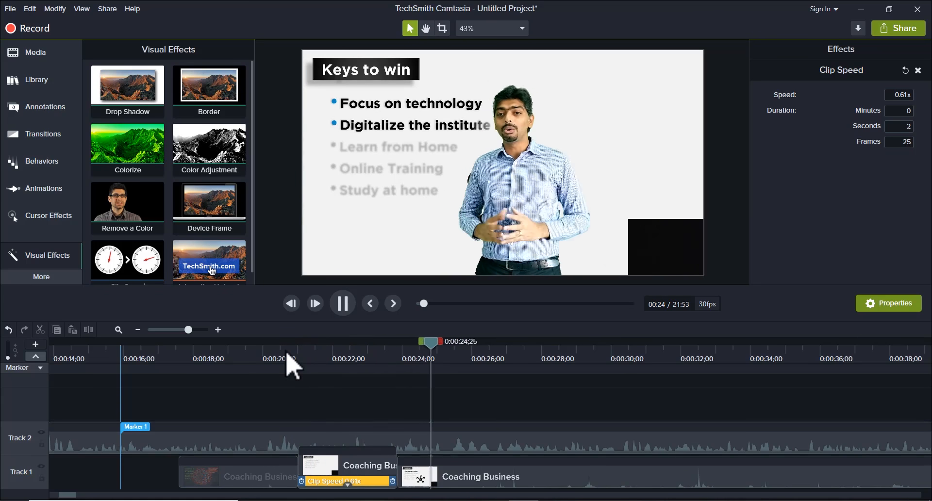
{"action": "key", "text": "space"}
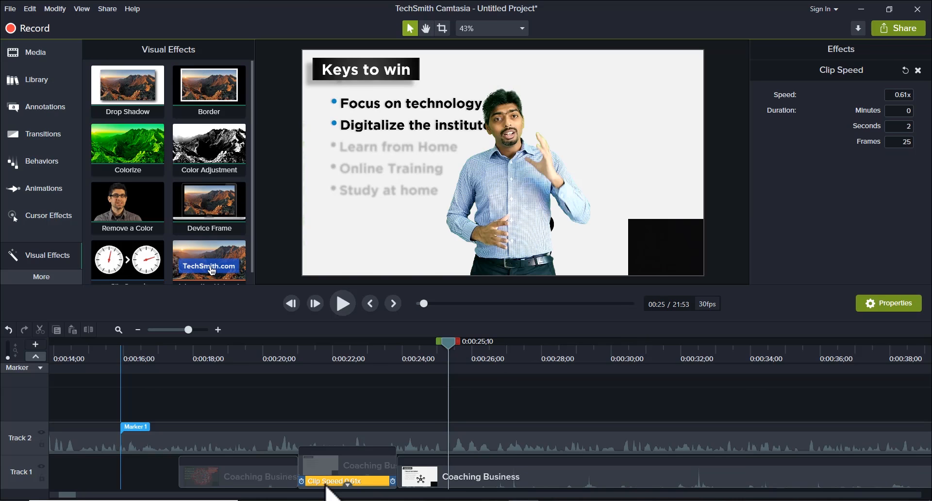
{"action": "left_click", "coordinate": [324, 471]}
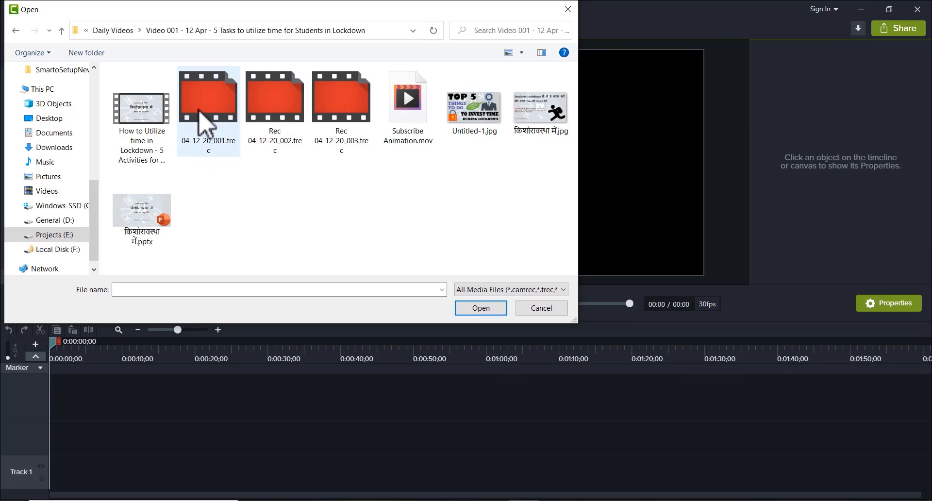
Step: Import the recording Rec 04-12-20_001.trec and place its screen and audio at the start of the empty timeline
{"action": "double_click", "coordinate": [201, 116]}
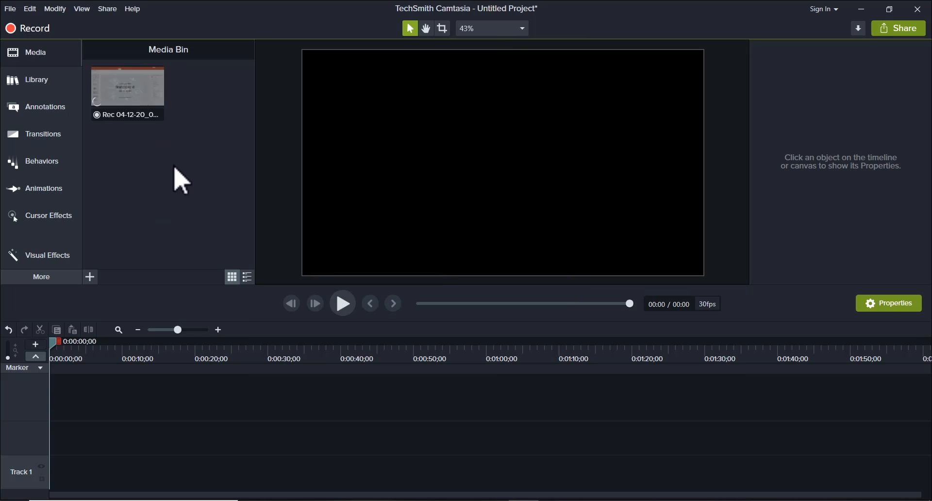
{"action": "left_click_drag", "start_coordinate": [128, 93], "coordinate": [46, 470]}
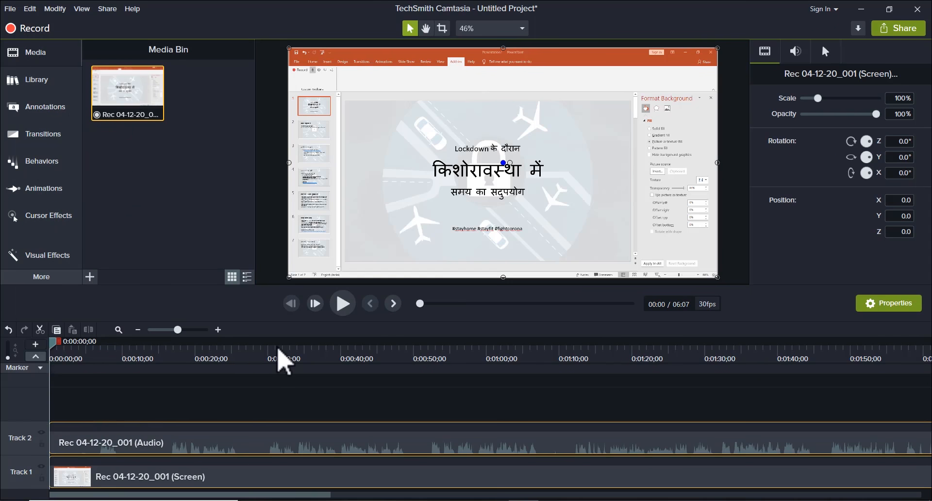
{"action": "left_click_drag", "start_coordinate": [276, 346], "coordinate": [409, 346]}
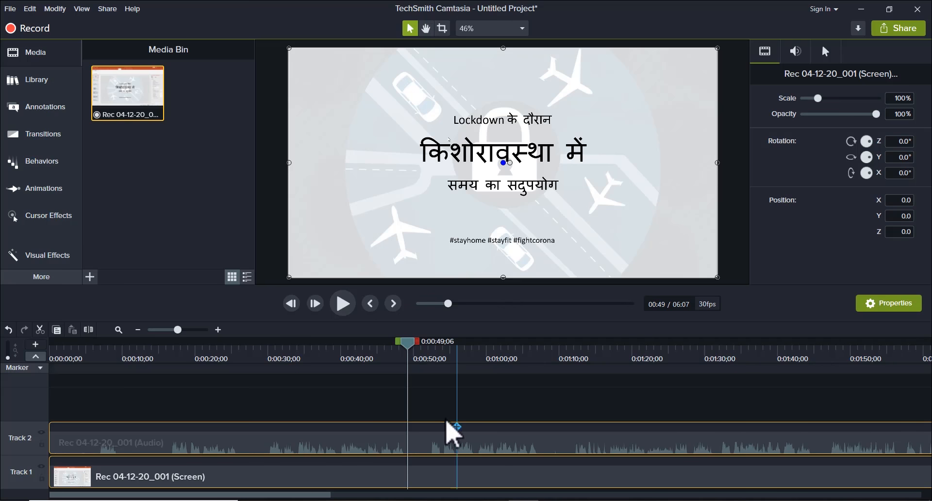
{"action": "left_click_drag", "start_coordinate": [408, 345], "coordinate": [438, 342]}
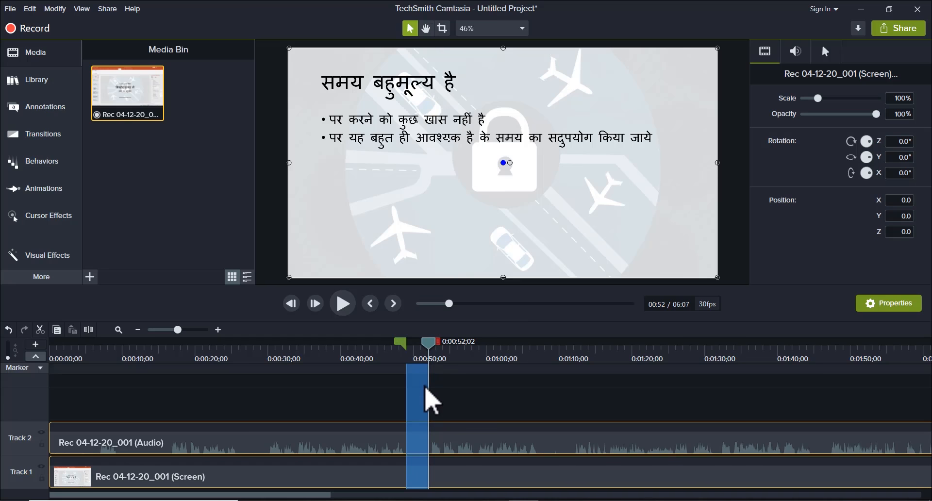
{"action": "right_click", "coordinate": [414, 410]}
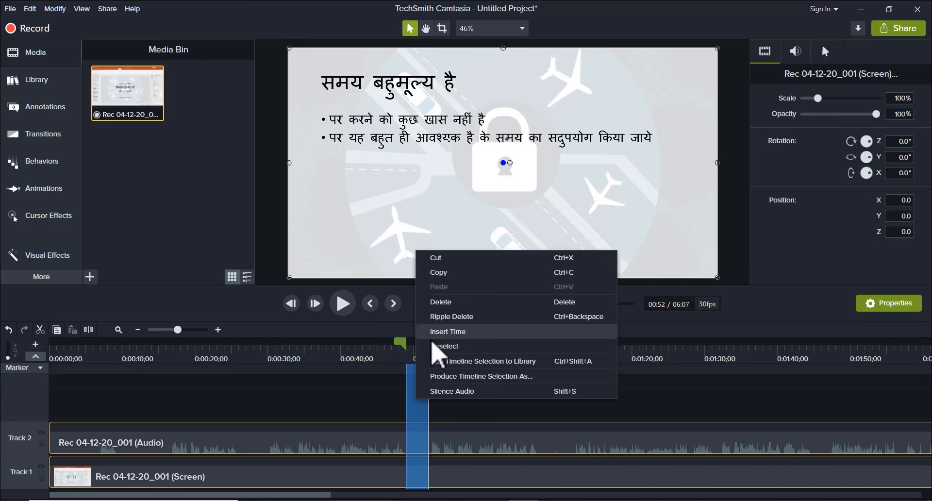
{"action": "left_click", "coordinate": [427, 332]}
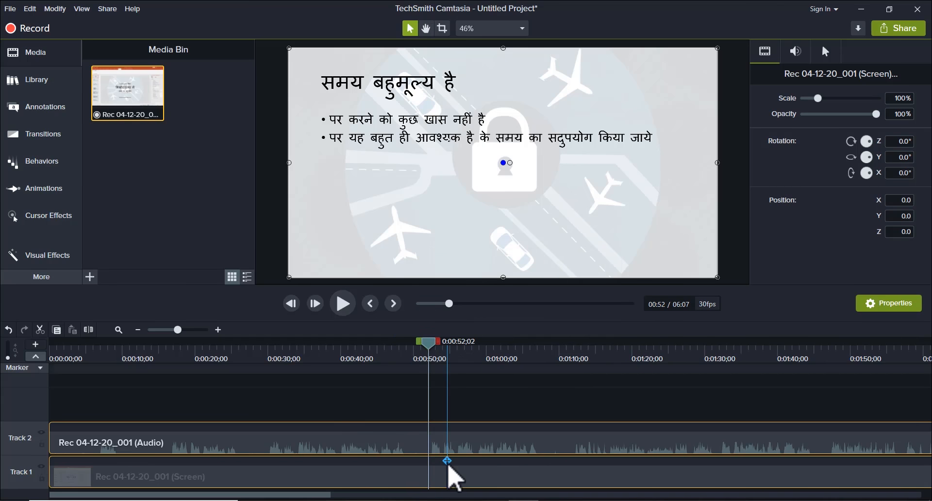
Step: Play the recording from 0:00:48;23 to 0:00:56;01 to examine the silent gap around the slide change
{"action": "scroll", "coordinate": [485, 470], "scroll_direction": "up", "scroll_amount": 2, "text": "ctrl"}
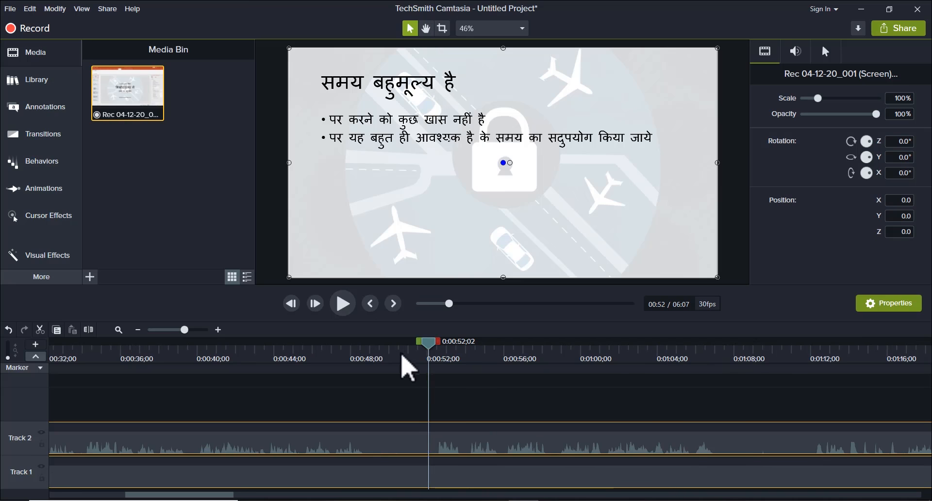
{"action": "left_click_drag", "start_coordinate": [401, 355], "coordinate": [369, 371]}
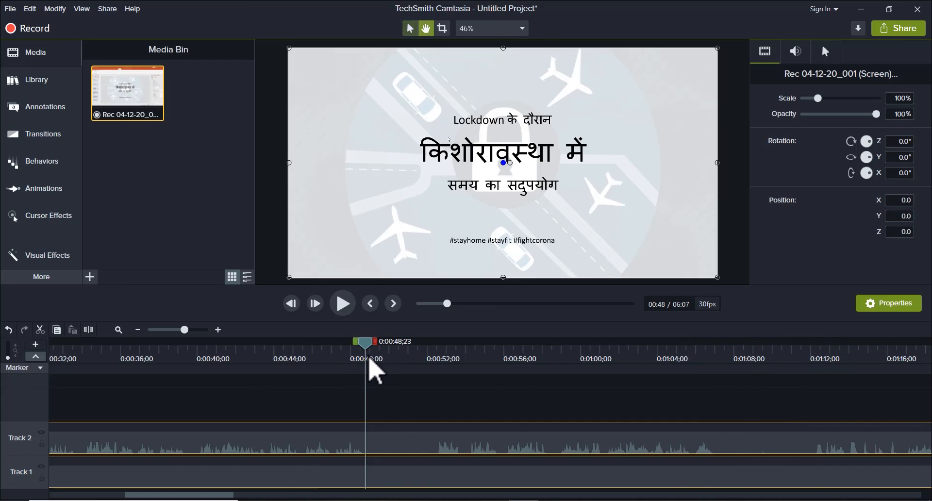
{"action": "key", "text": "space"}
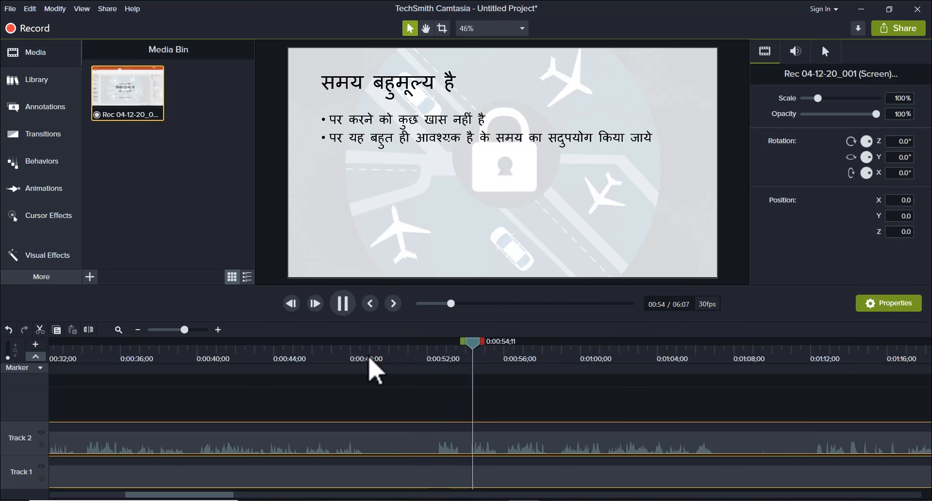
{"action": "key", "text": "space"}
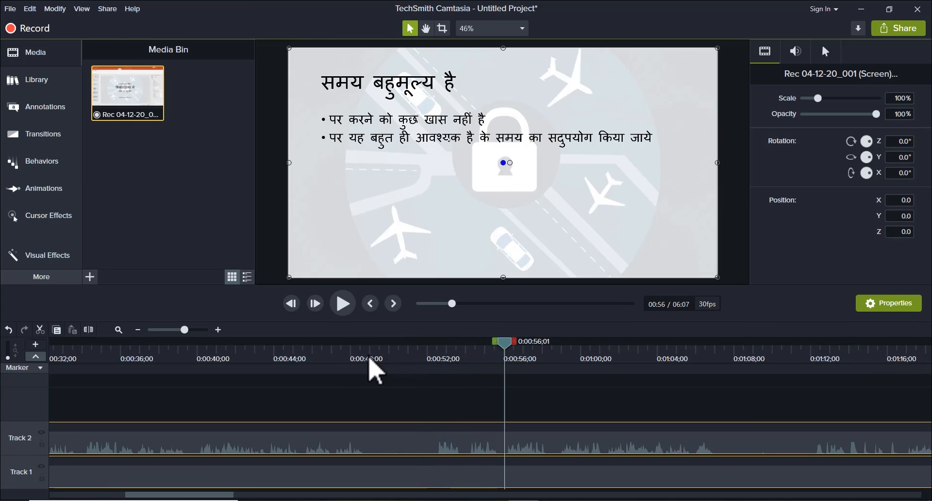
Step: Cut the silent gap from 0:00:48;28 to about 0:00:52 out of both tracks
{"action": "left_click", "coordinate": [382, 355]}
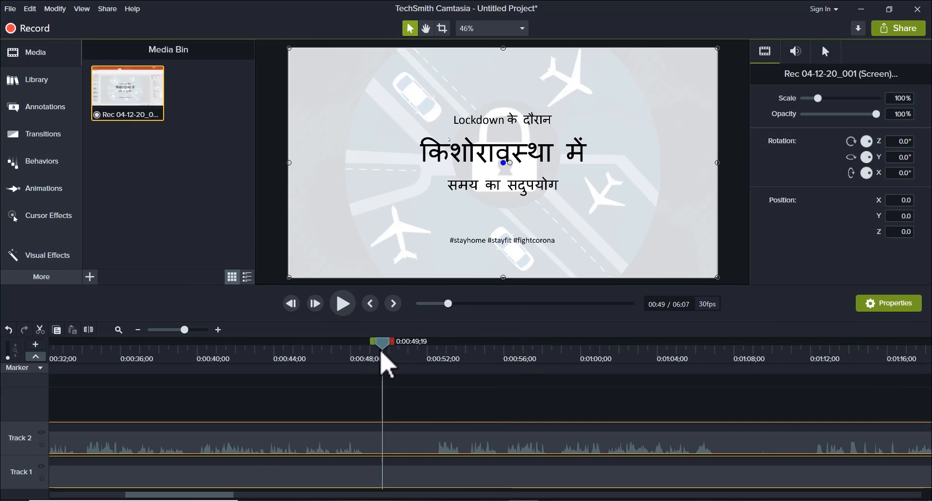
{"action": "left_click_drag", "start_coordinate": [381, 352], "coordinate": [449, 354]}
{"action": "key", "text": "ctrl+x"}
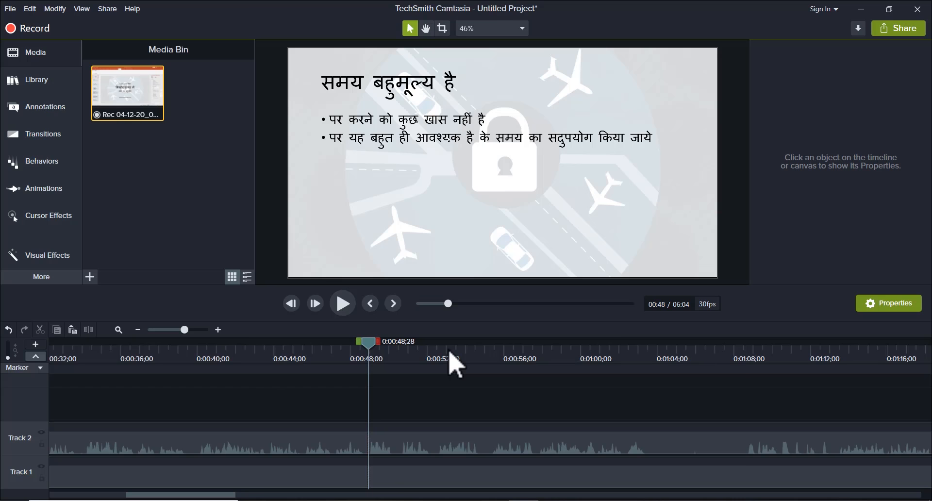
Step: Preview the recording from about 0:01:08 and cut the range from 0:01:10;11 to 0:01:11;01 out of both tracks
{"action": "left_click_drag", "start_coordinate": [450, 353], "coordinate": [744, 350]}
{"action": "key", "text": "space"}
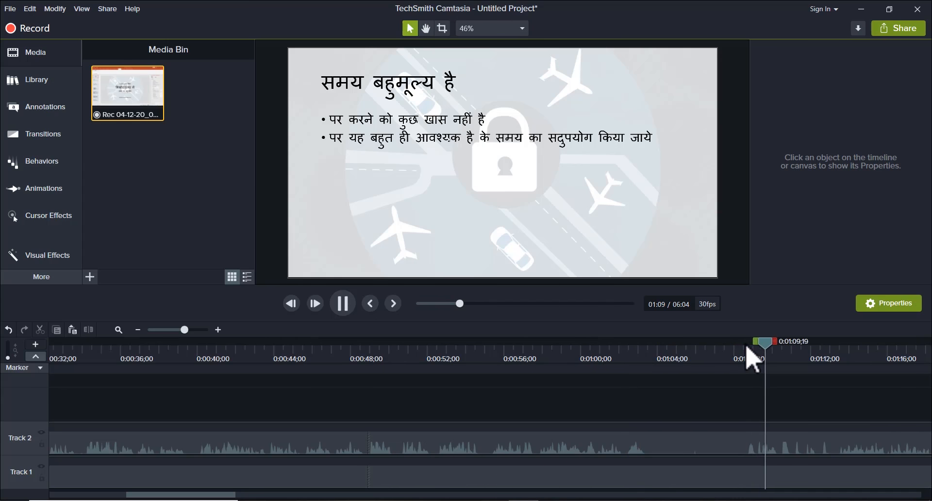
{"action": "key", "text": "space"}
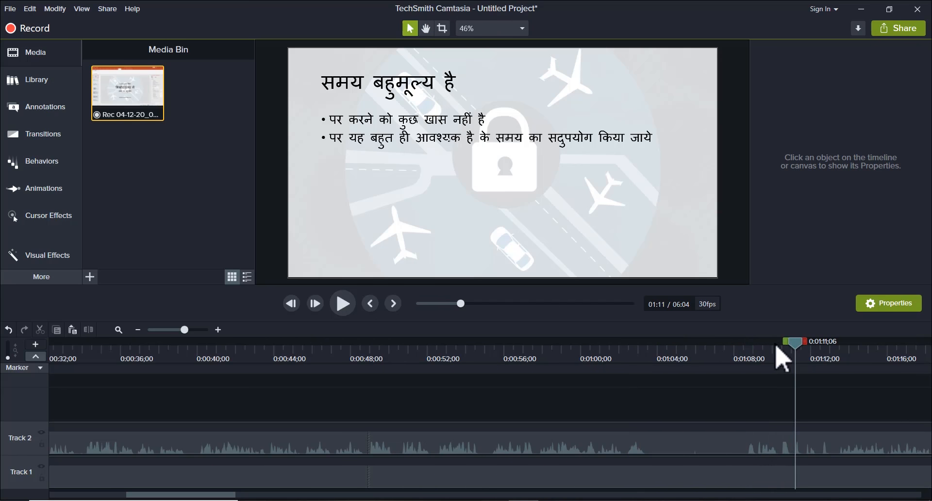
{"action": "mouse_move", "coordinate": [799, 351]}
{"action": "left_mouse_down"}
{"action": "mouse_move", "coordinate": [785, 350]}
{"action": "mouse_move", "coordinate": [802, 349]}
{"action": "left_mouse_up"}
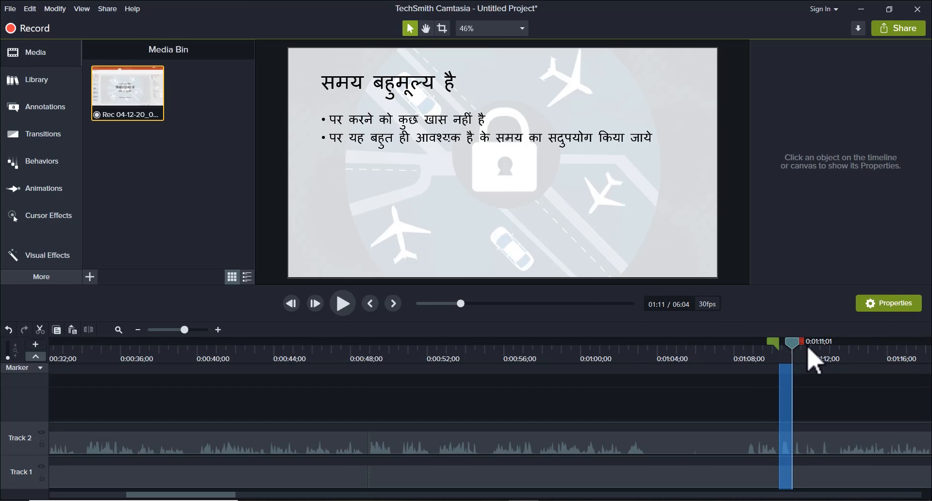
{"action": "key", "text": "ctrl+x"}
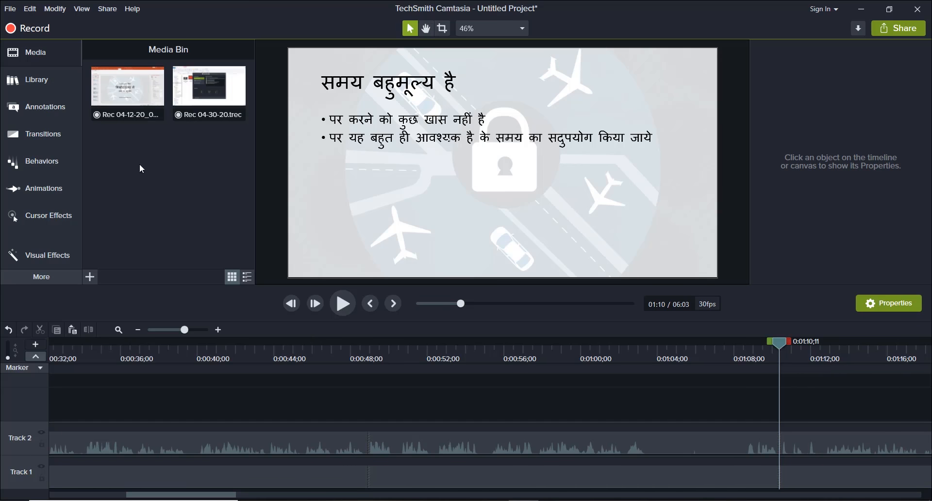
Step: Set up a local production with the MP4 only (up to 1080p) preset and the output folder E:\Daily Videos\Video 004
{"action": "left_click", "coordinate": [112, 10]}
{"action": "left_click", "coordinate": [110, 25]}
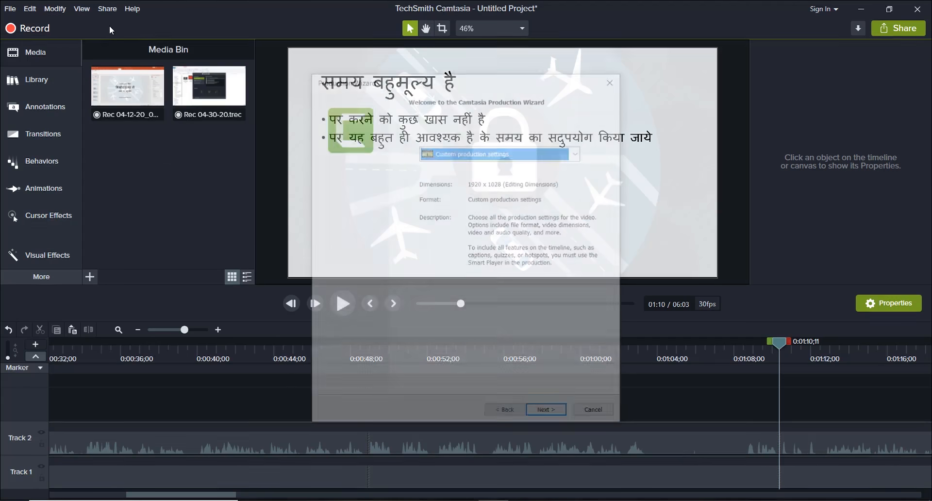
{"action": "left_click", "coordinate": [494, 158]}
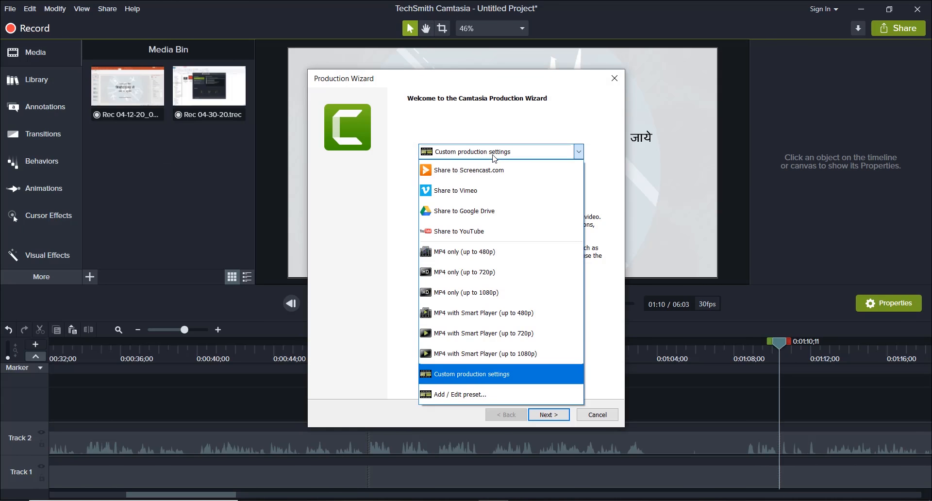
{"action": "left_click", "coordinate": [493, 292]}
{"action": "left_click", "coordinate": [549, 414]}
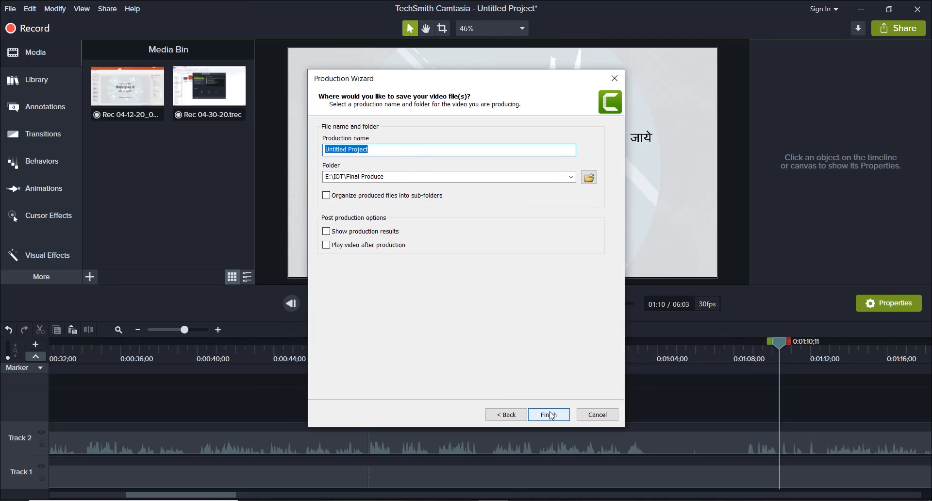
{"action": "left_click", "coordinate": [590, 177]}
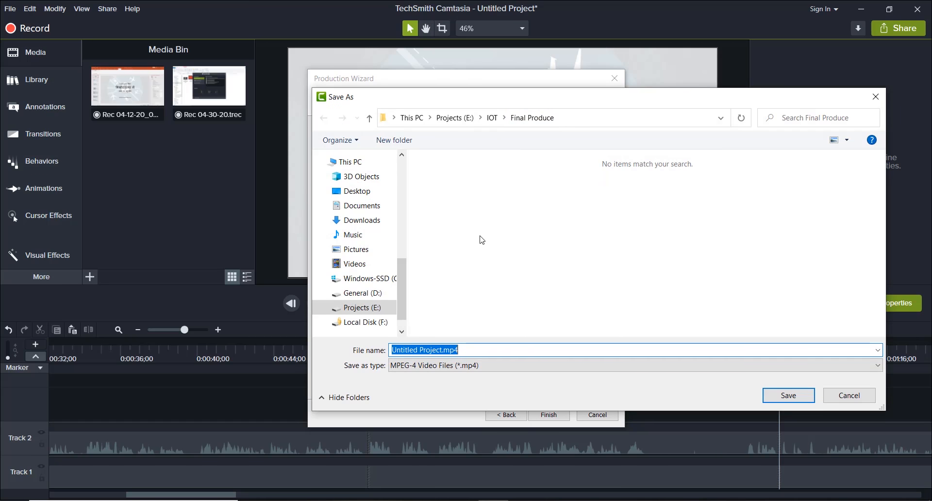
{"action": "left_click", "coordinate": [797, 400]}
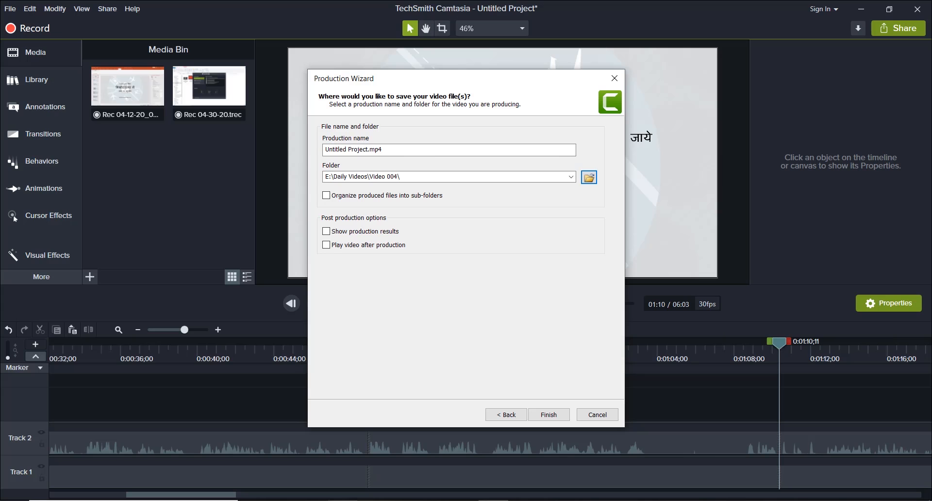
Step: Switch to File Explorer and select the recording 5.1.2 Recording of PPT.trec in the Step By step folder
{"action": "mouse_move", "coordinate": [343, 500]}
{"action": "left_click", "coordinate": [343, 463]}
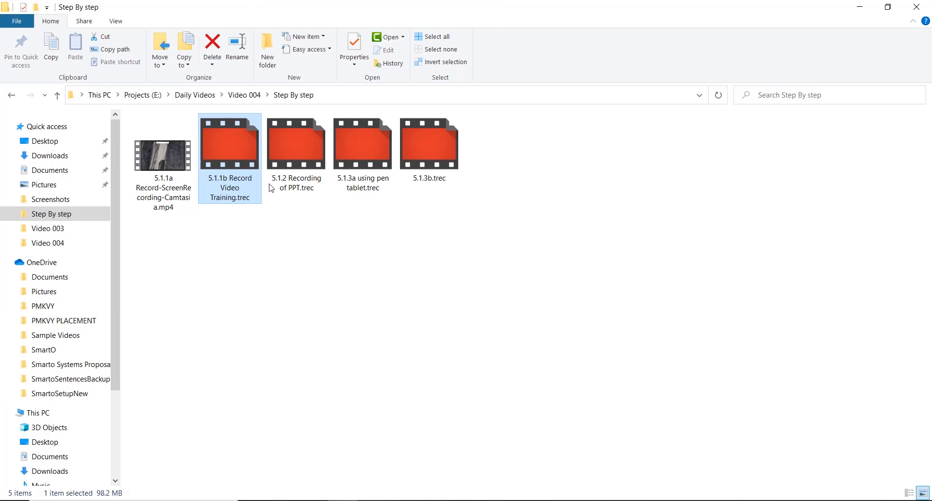
{"action": "left_click", "coordinate": [313, 157]}
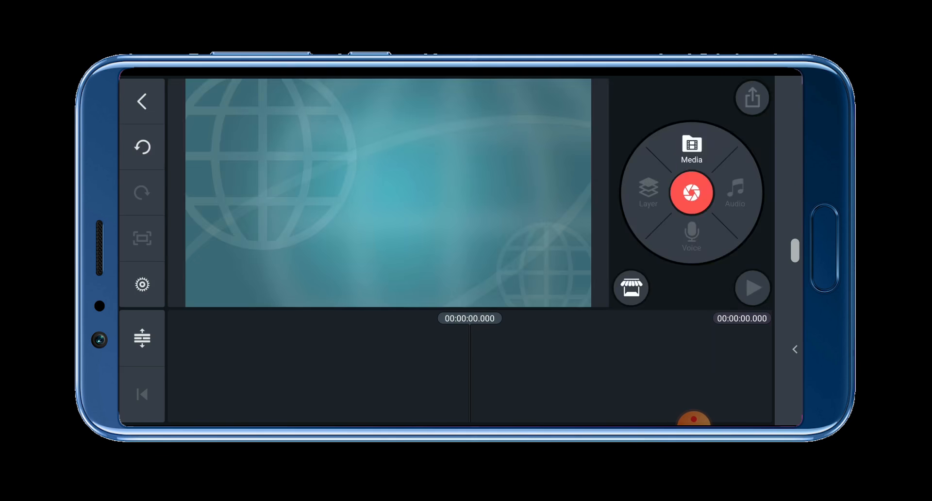
Step: In a KineMaster project, add the blue globe background image and extend its clip to about 17.3 seconds
{"action": "left_click", "coordinate": [693, 147]}
{"action": "left_click", "coordinate": [228, 151]}
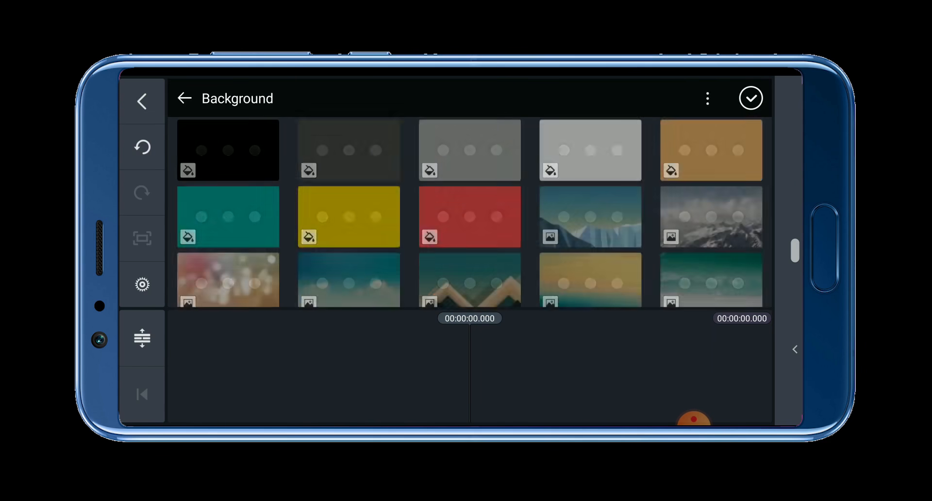
{"action": "left_click_drag", "start_coordinate": [473, 346], "coordinate": [752, 346]}
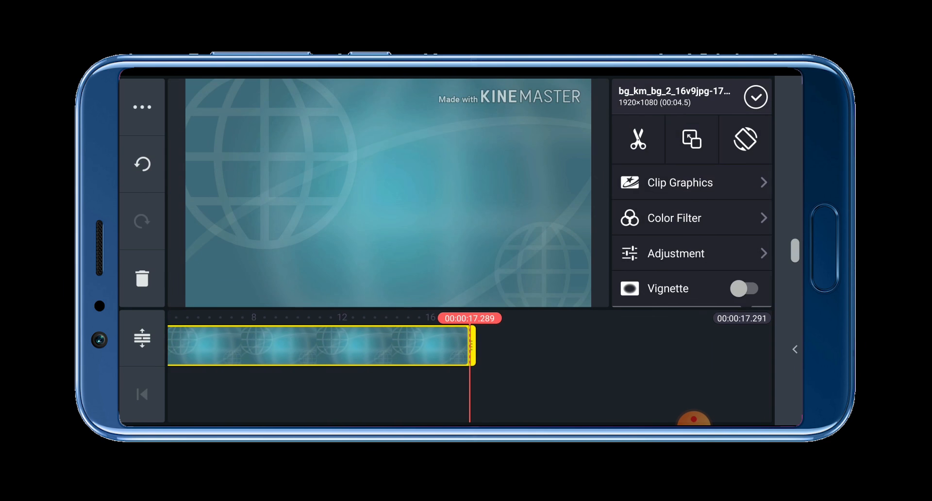
{"action": "left_click_drag", "start_coordinate": [340, 388], "coordinate": [661, 389]}
{"action": "left_click", "coordinate": [756, 97]}
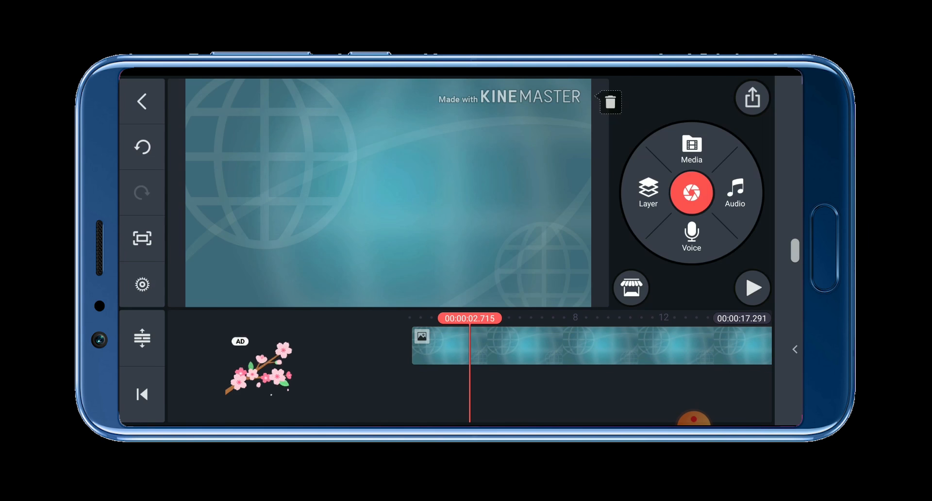
Step: Add the green-screen video MOV_0143.MP4 from the 100_CINE folder as a media layer and enlarge it to fill the frame
{"action": "left_click", "coordinate": [648, 191]}
{"action": "left_click", "coordinate": [583, 123]}
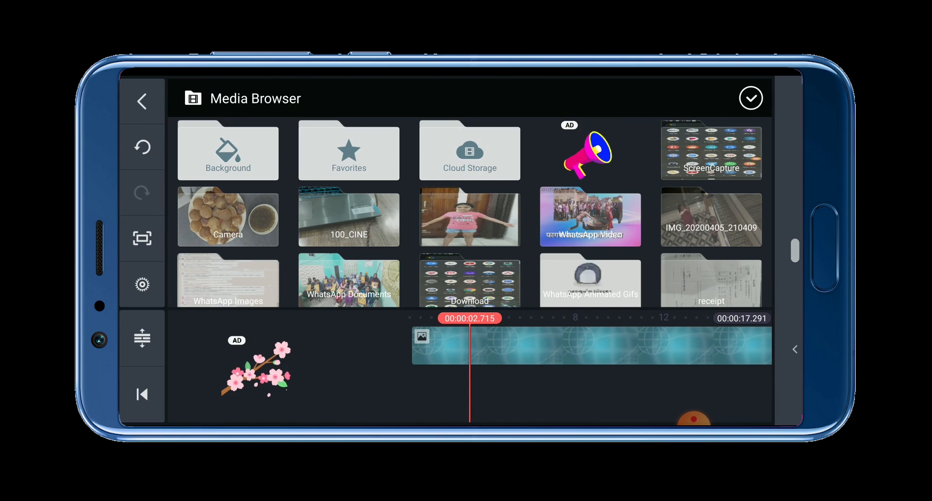
{"action": "left_click", "coordinate": [349, 219]}
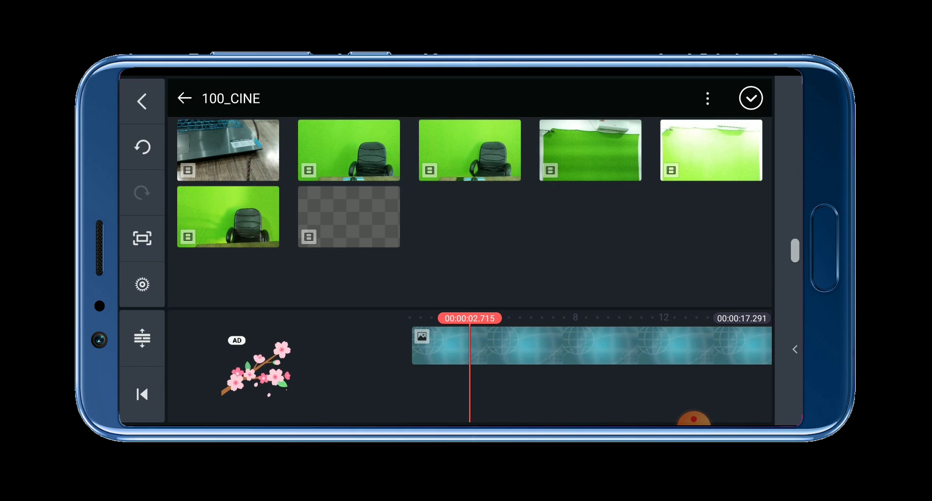
{"action": "left_click", "coordinate": [349, 150]}
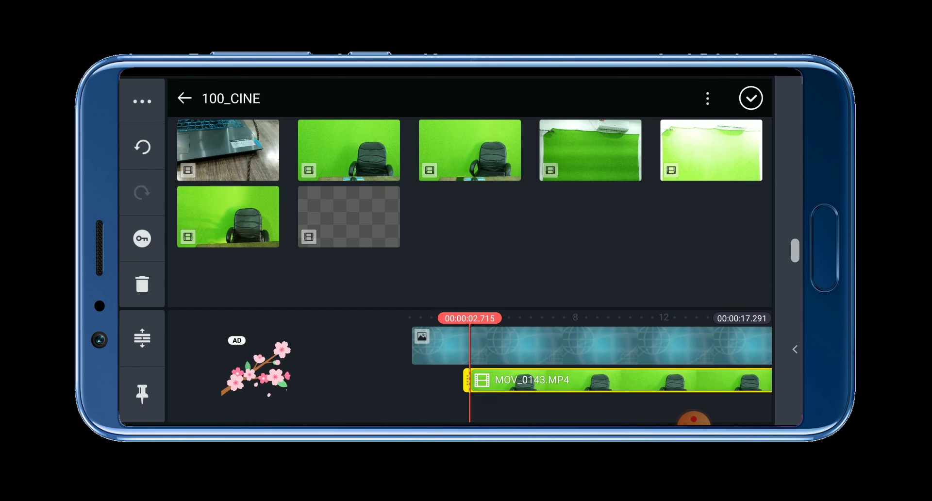
{"action": "left_click_drag", "start_coordinate": [607, 347], "coordinate": [484, 347]}
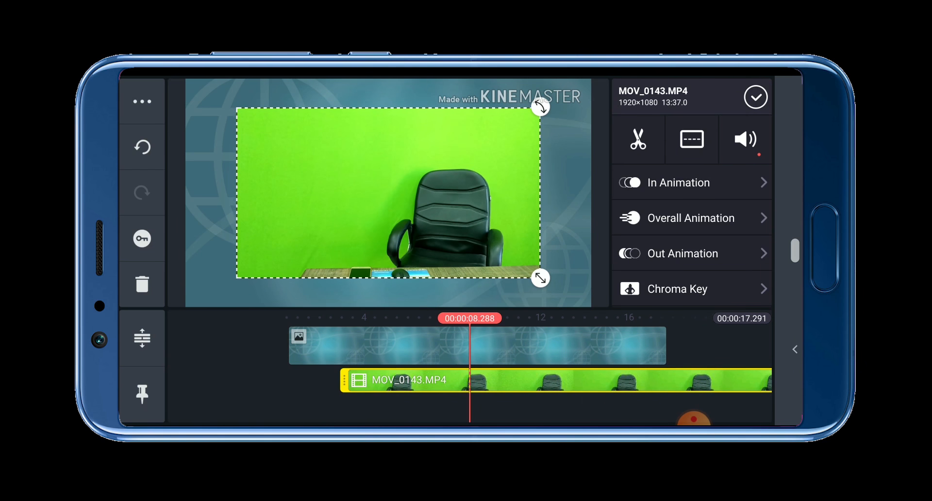
{"action": "left_click_drag", "start_coordinate": [540, 278], "coordinate": [589, 304]}
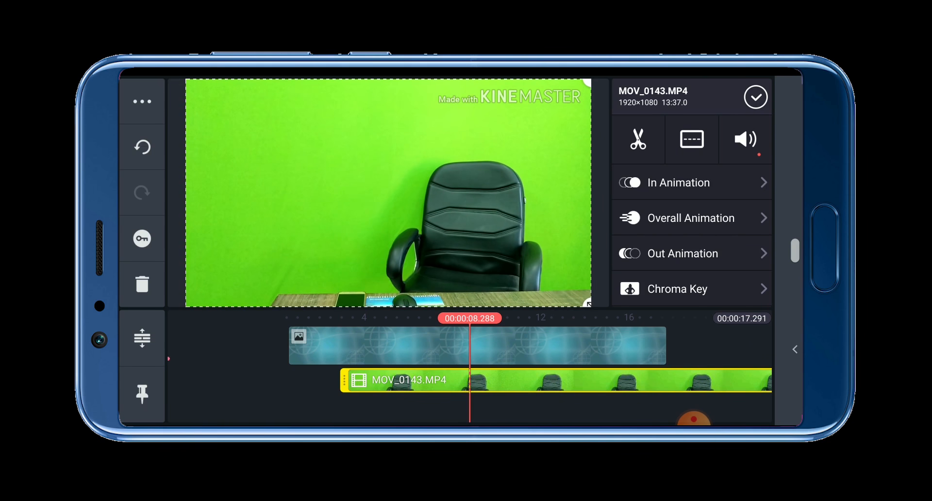
Step: Enable Chroma Key on the MOV_0143.MP4 layer, keeping the green key color #66FF00
{"action": "scroll", "coordinate": [692, 233], "scroll_direction": "down", "scroll_amount": 1}
{"action": "scroll", "coordinate": [692, 233], "scroll_direction": "up", "scroll_amount": 1}
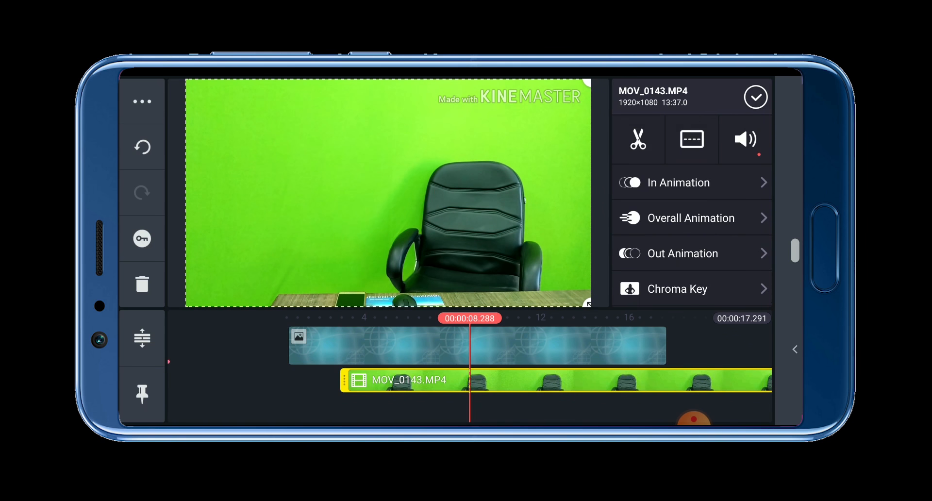
{"action": "scroll", "coordinate": [692, 233], "scroll_direction": "down", "scroll_amount": 2}
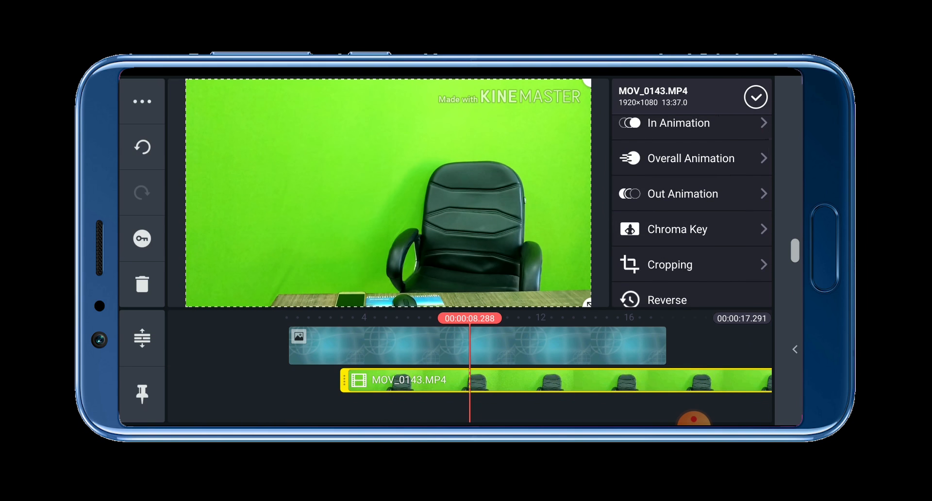
{"action": "left_click", "coordinate": [677, 229]}
{"action": "left_click", "coordinate": [743, 138]}
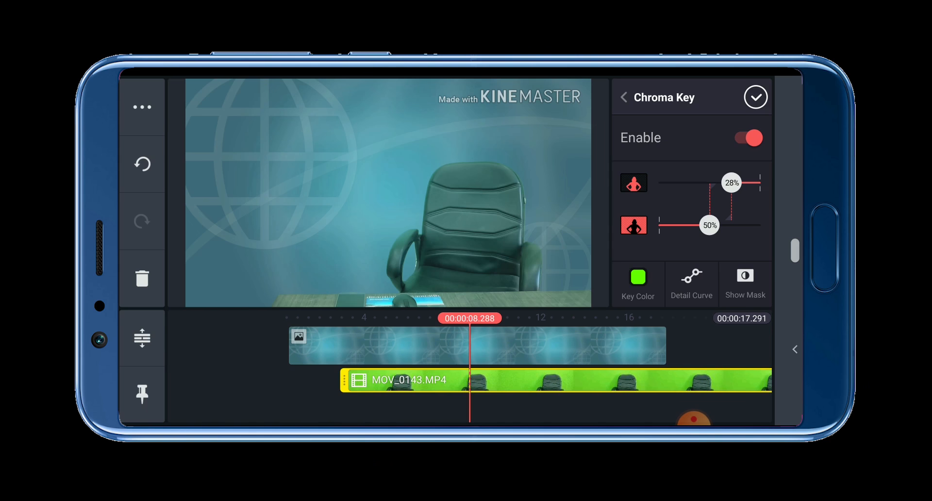
{"action": "left_click", "coordinate": [638, 282]}
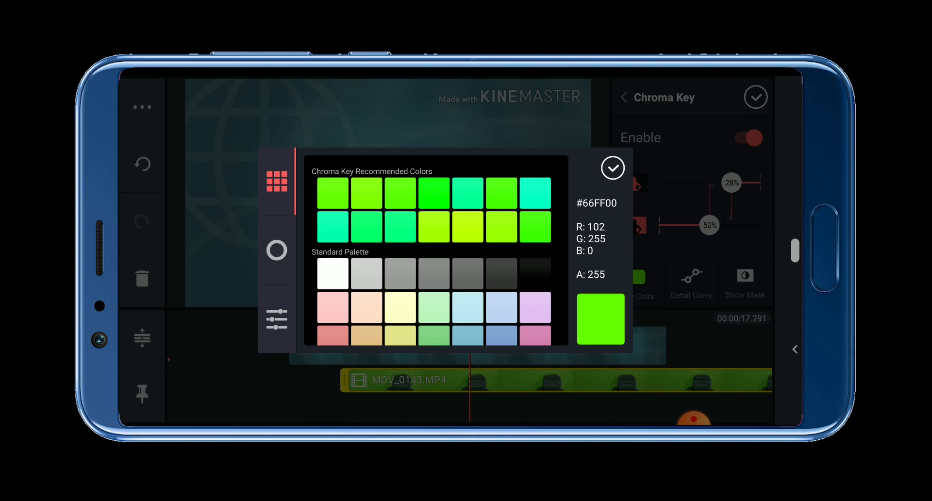
{"action": "left_click", "coordinate": [612, 168]}
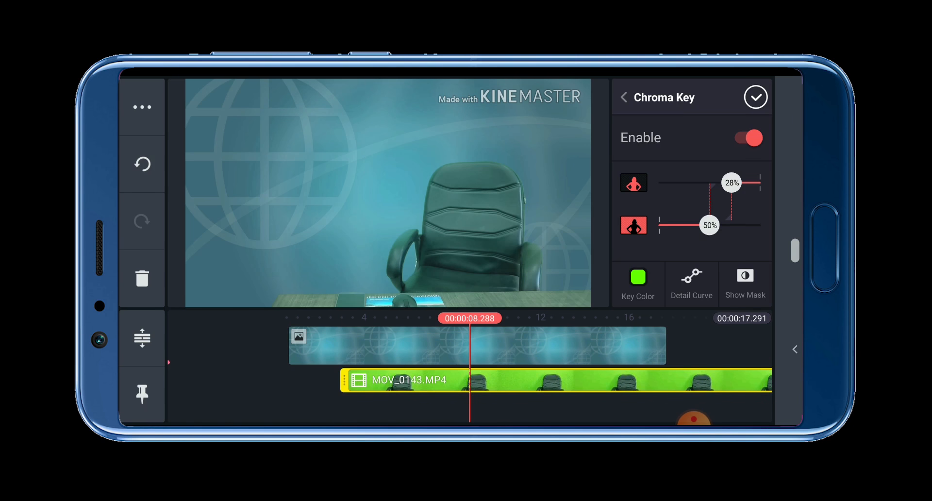
{"action": "left_click", "coordinate": [756, 97]}
Step: Extend the blue background clip above the green-screen layer to about 3 minutes 9.8 seconds
{"action": "scroll", "coordinate": [470, 359], "scroll_direction": "right", "scroll_amount": 5}
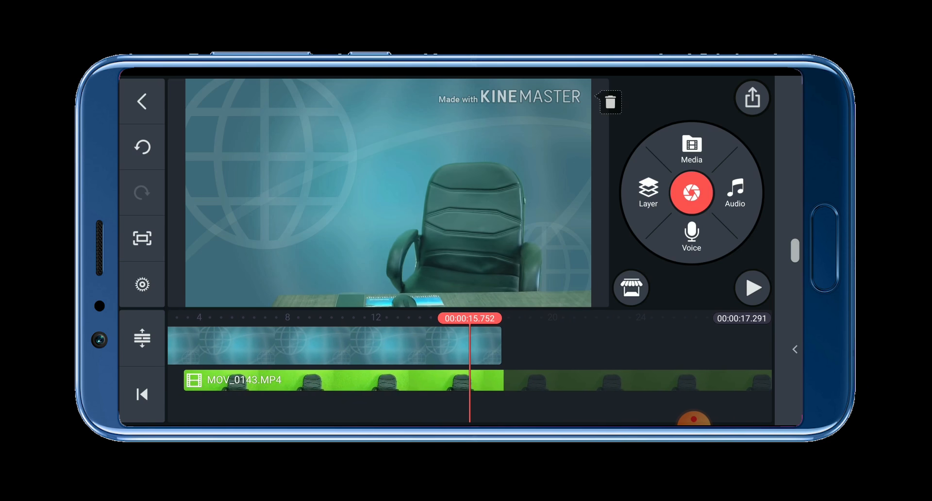
{"action": "scroll", "coordinate": [208, 349], "scroll_direction": "left", "scroll_amount": 3}
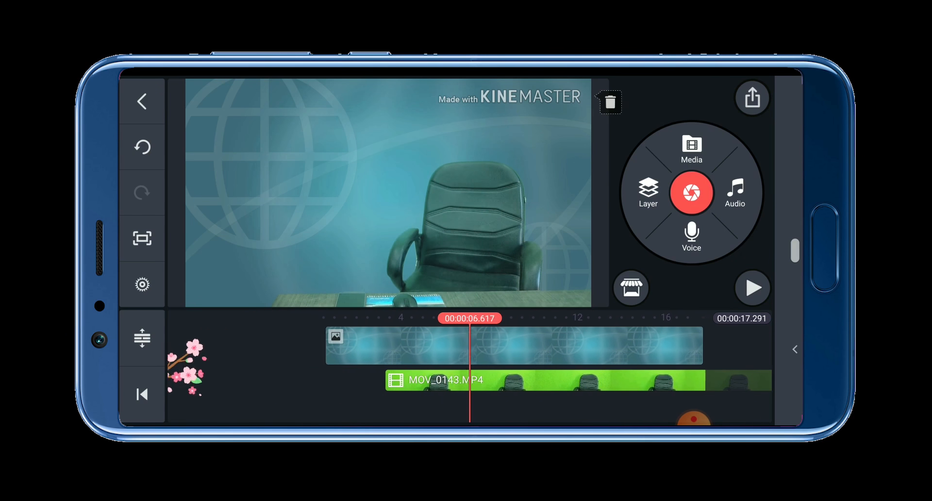
{"action": "scroll", "coordinate": [219, 372], "scroll_direction": "left", "scroll_amount": 4}
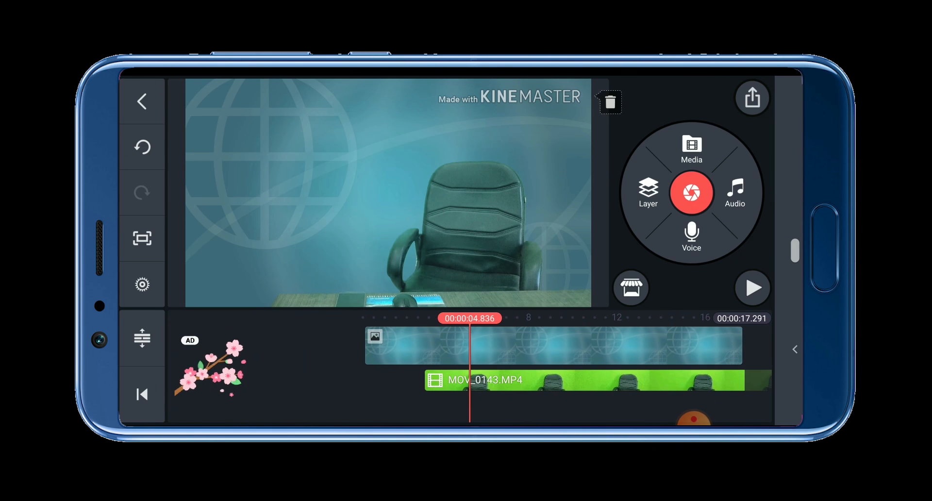
{"action": "scroll", "coordinate": [219, 371], "scroll_direction": "right", "scroll_amount": 3}
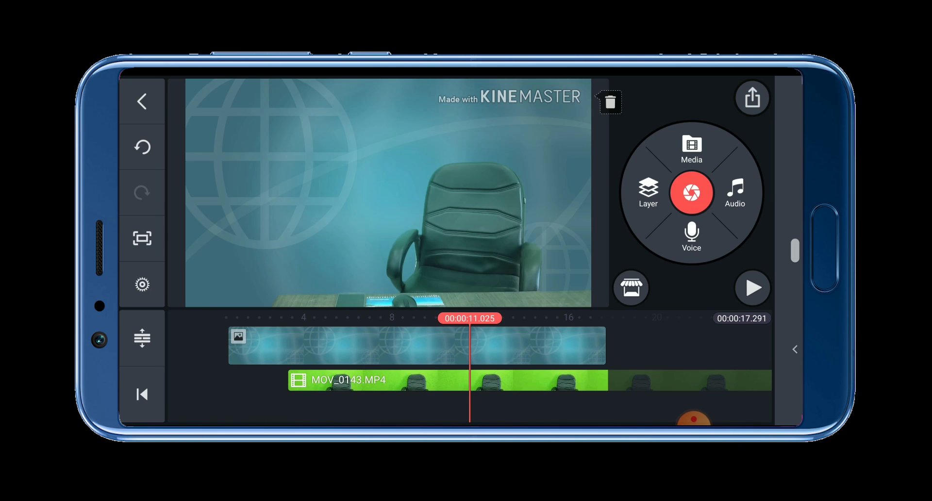
{"action": "left_click", "coordinate": [529, 381]}
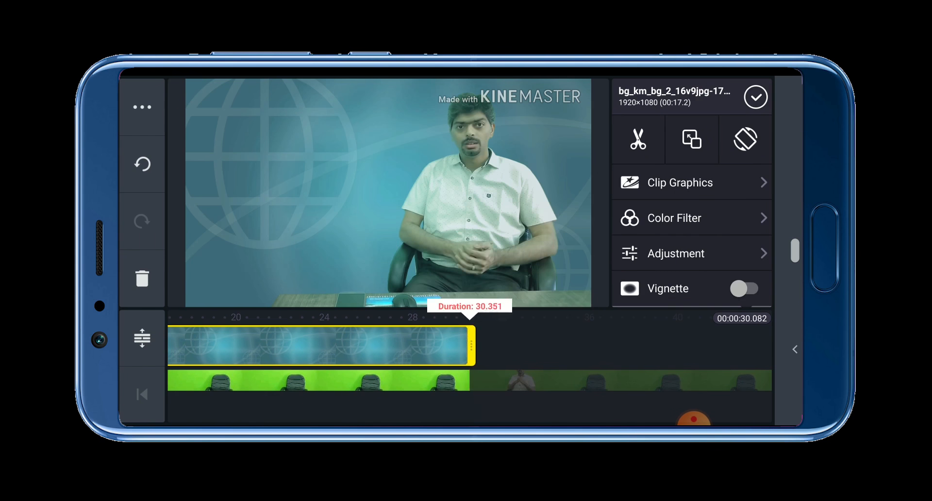
{"action": "left_click_drag", "start_coordinate": [472, 345], "coordinate": [772, 345]}
{"action": "left_click_drag", "start_coordinate": [472, 344], "coordinate": [772, 344]}
{"action": "left_click_drag", "start_coordinate": [473, 345], "coordinate": [649, 344]}
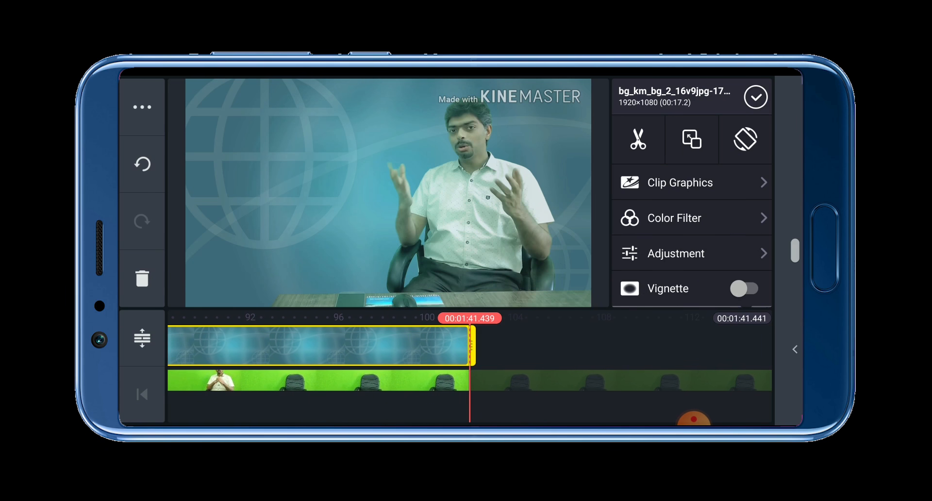
{"action": "left_click_drag", "start_coordinate": [472, 345], "coordinate": [791, 344]}
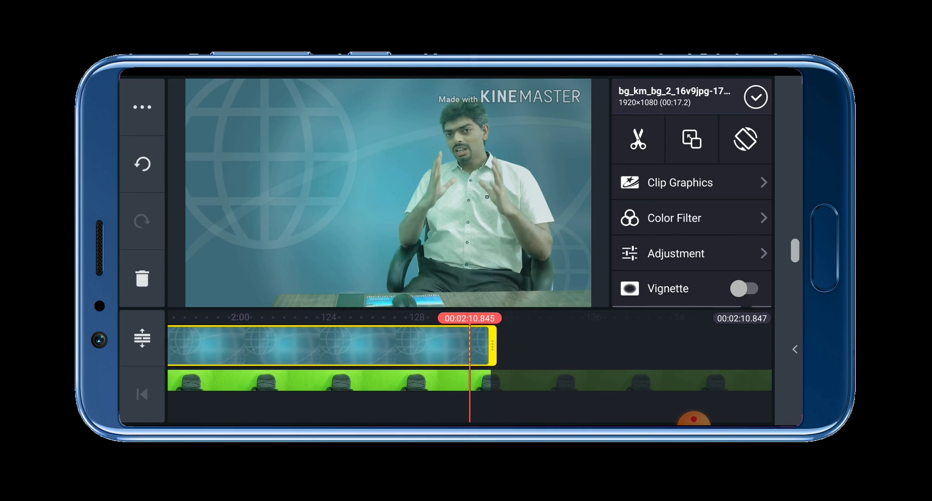
{"action": "left_click_drag", "start_coordinate": [472, 345], "coordinate": [763, 345]}
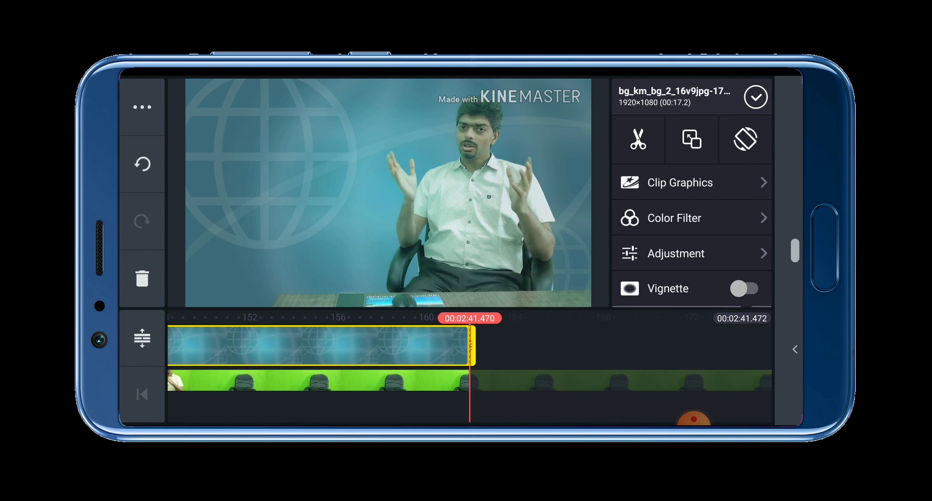
{"action": "left_click_drag", "start_coordinate": [472, 345], "coordinate": [745, 345]}
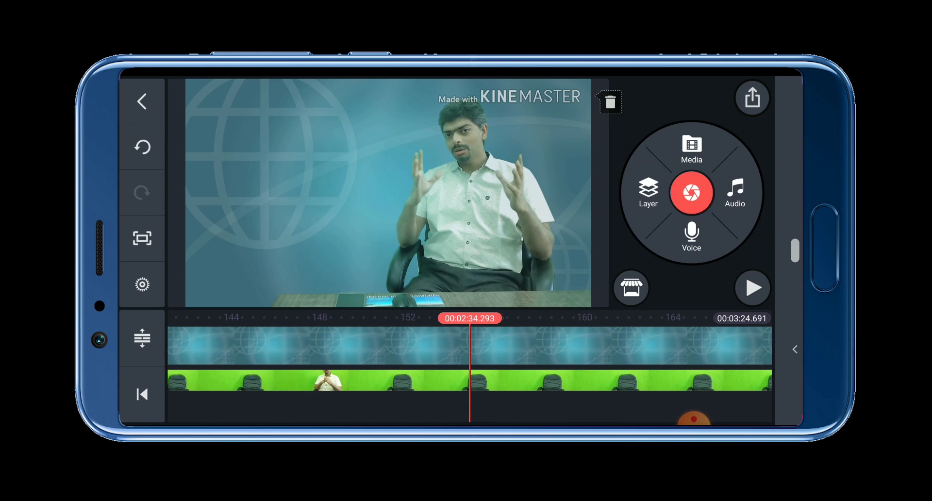
Step: Go back to an earlier point on the timeline and play the keyed video over the background
{"action": "left_click_drag", "start_coordinate": [389, 359], "coordinate": [588, 359]}
{"action": "left_click_drag", "start_coordinate": [388, 359], "coordinate": [740, 360]}
{"action": "left_click", "coordinate": [752, 287]}
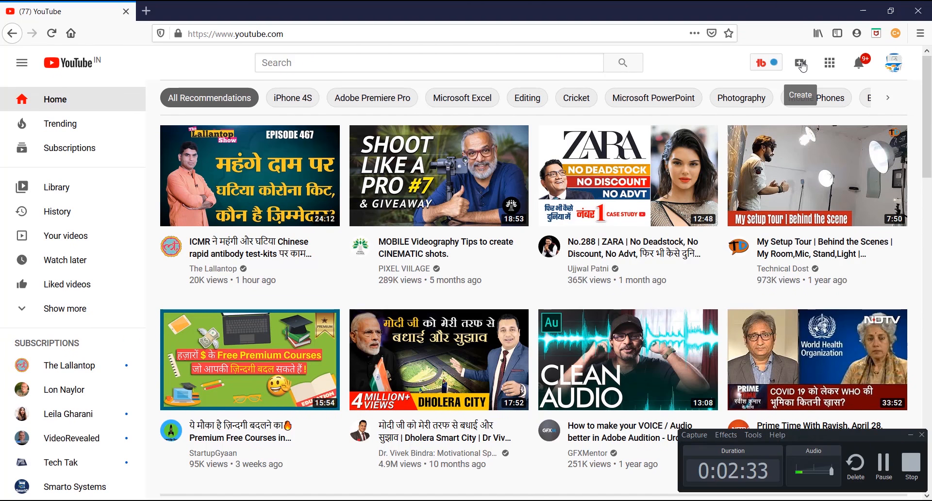
Step: Switch to YouTube in the browser and start a video upload
{"action": "left_click", "coordinate": [801, 65]}
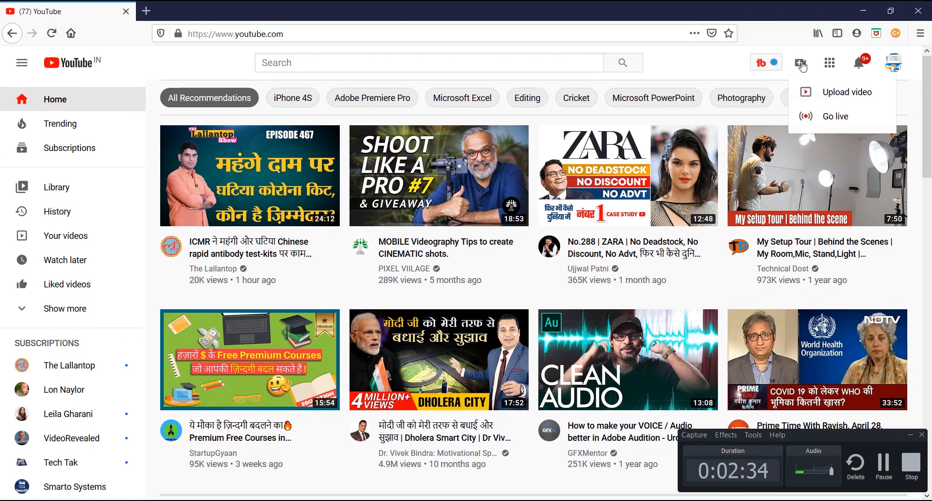
{"action": "left_click", "coordinate": [826, 100]}
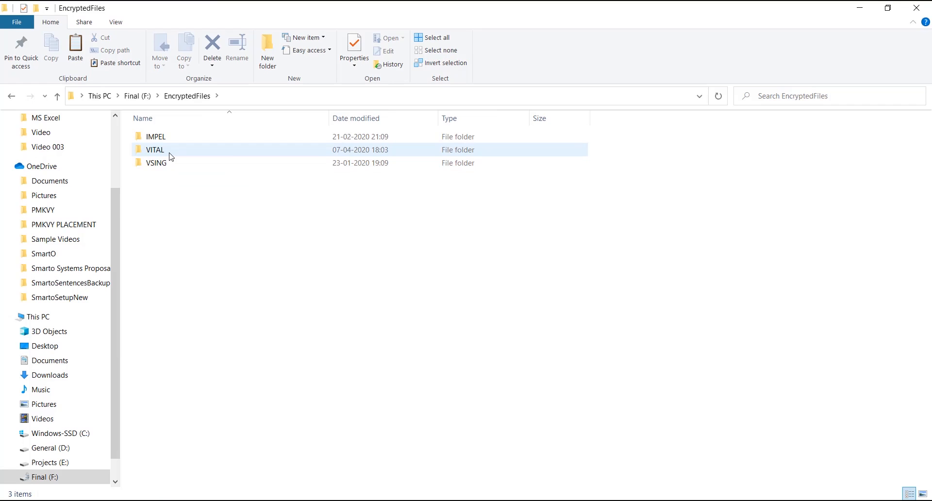
Step: In File Explorer, open the Adobe Illustrator folder under VITAL and try to play illustrator-day07-edited.mp7
{"action": "double_click", "coordinate": [171, 155]}
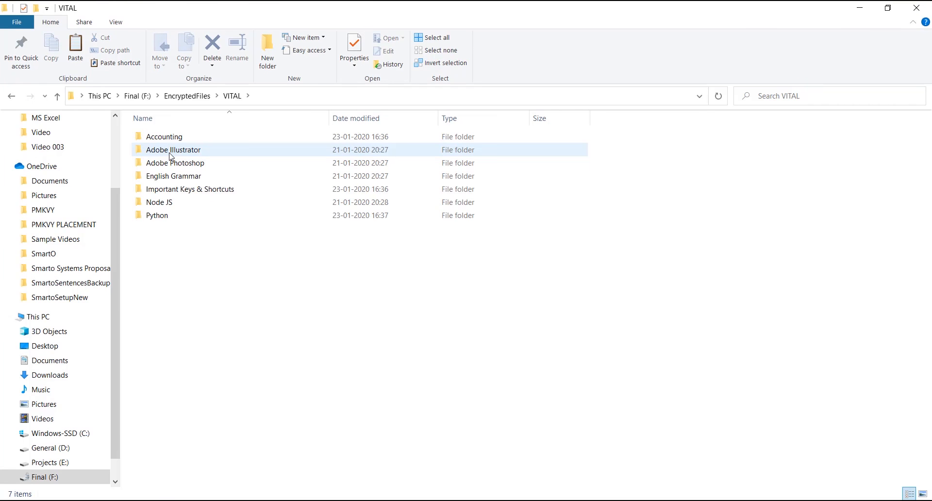
{"action": "double_click", "coordinate": [171, 156]}
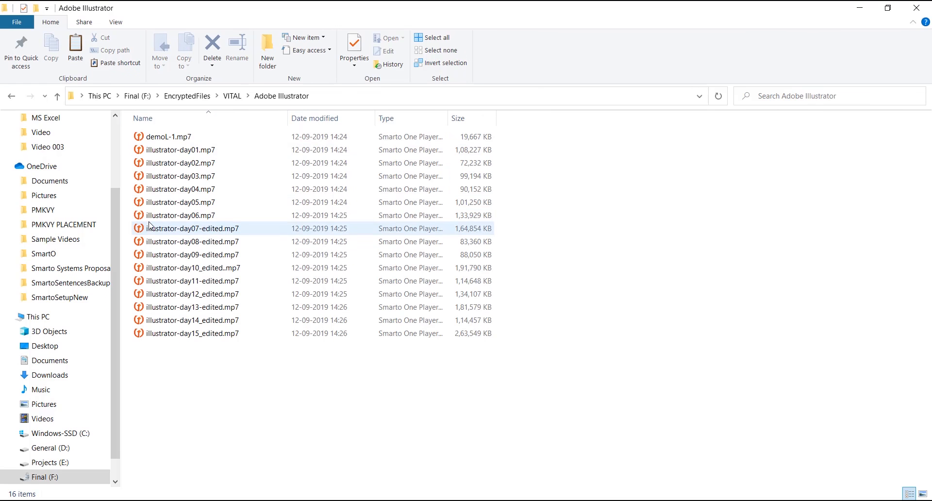
{"action": "left_click", "coordinate": [149, 227]}
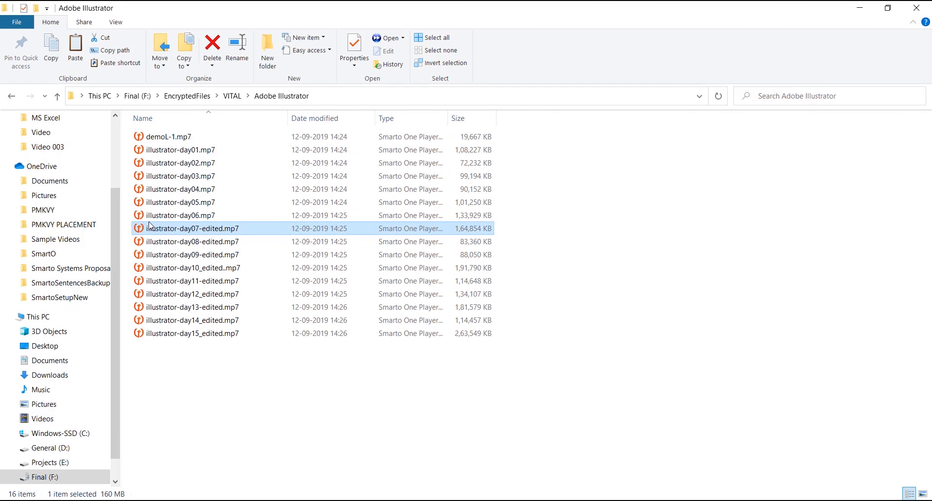
{"action": "double_click", "coordinate": [150, 226]}
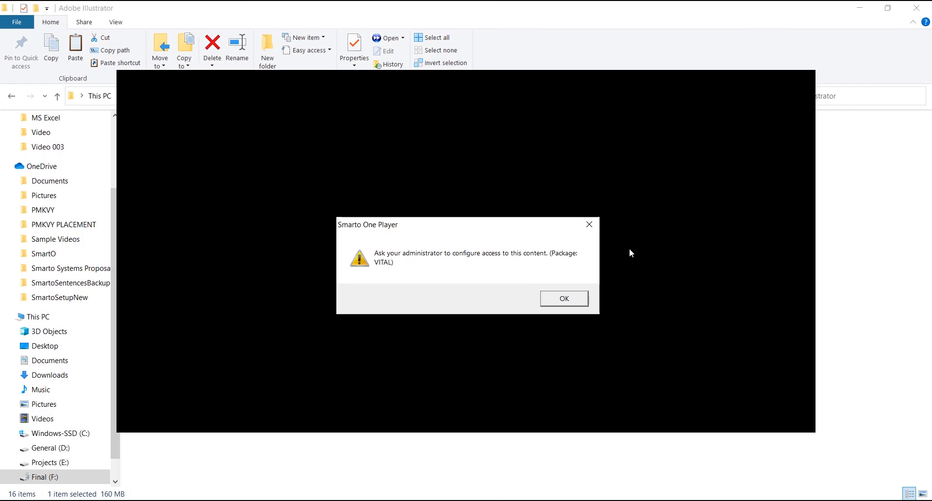
{"action": "left_click", "coordinate": [576, 305]}
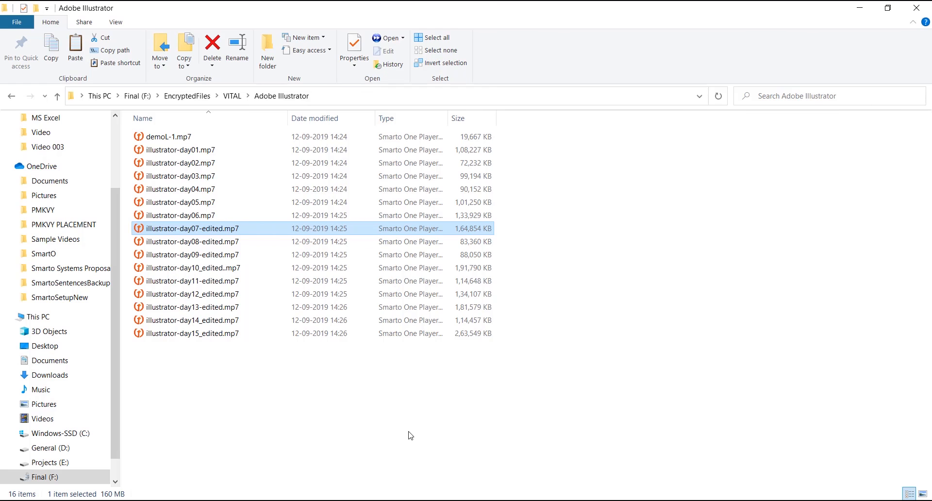
Step: Open illustrator-day10_edited..mp7 in Smarto One Player and clear the prefilled Login ID
{"action": "double_click", "coordinate": [215, 268]}
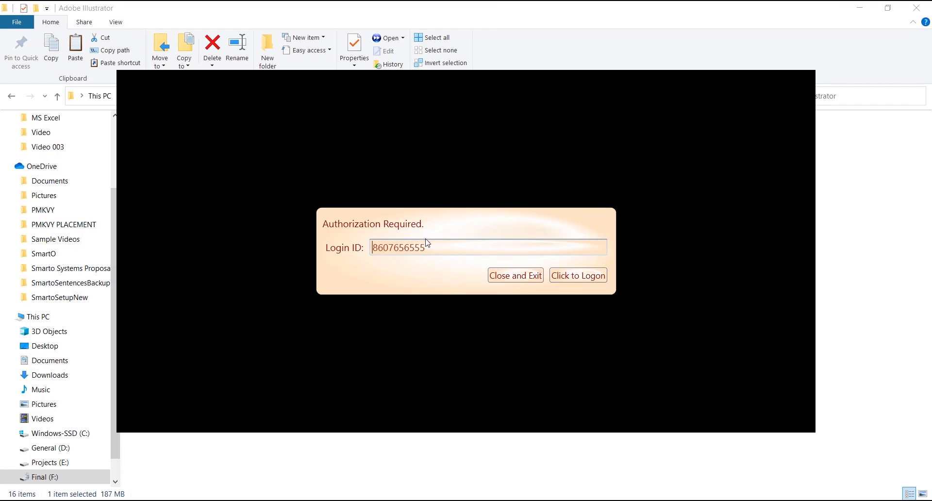
{"action": "double_click", "coordinate": [396, 247]}
{"action": "key", "text": "BackSpace"}
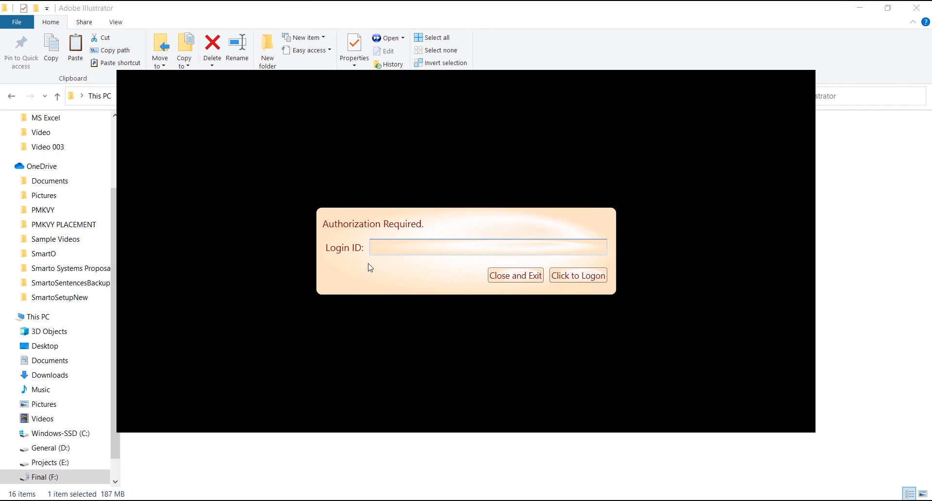